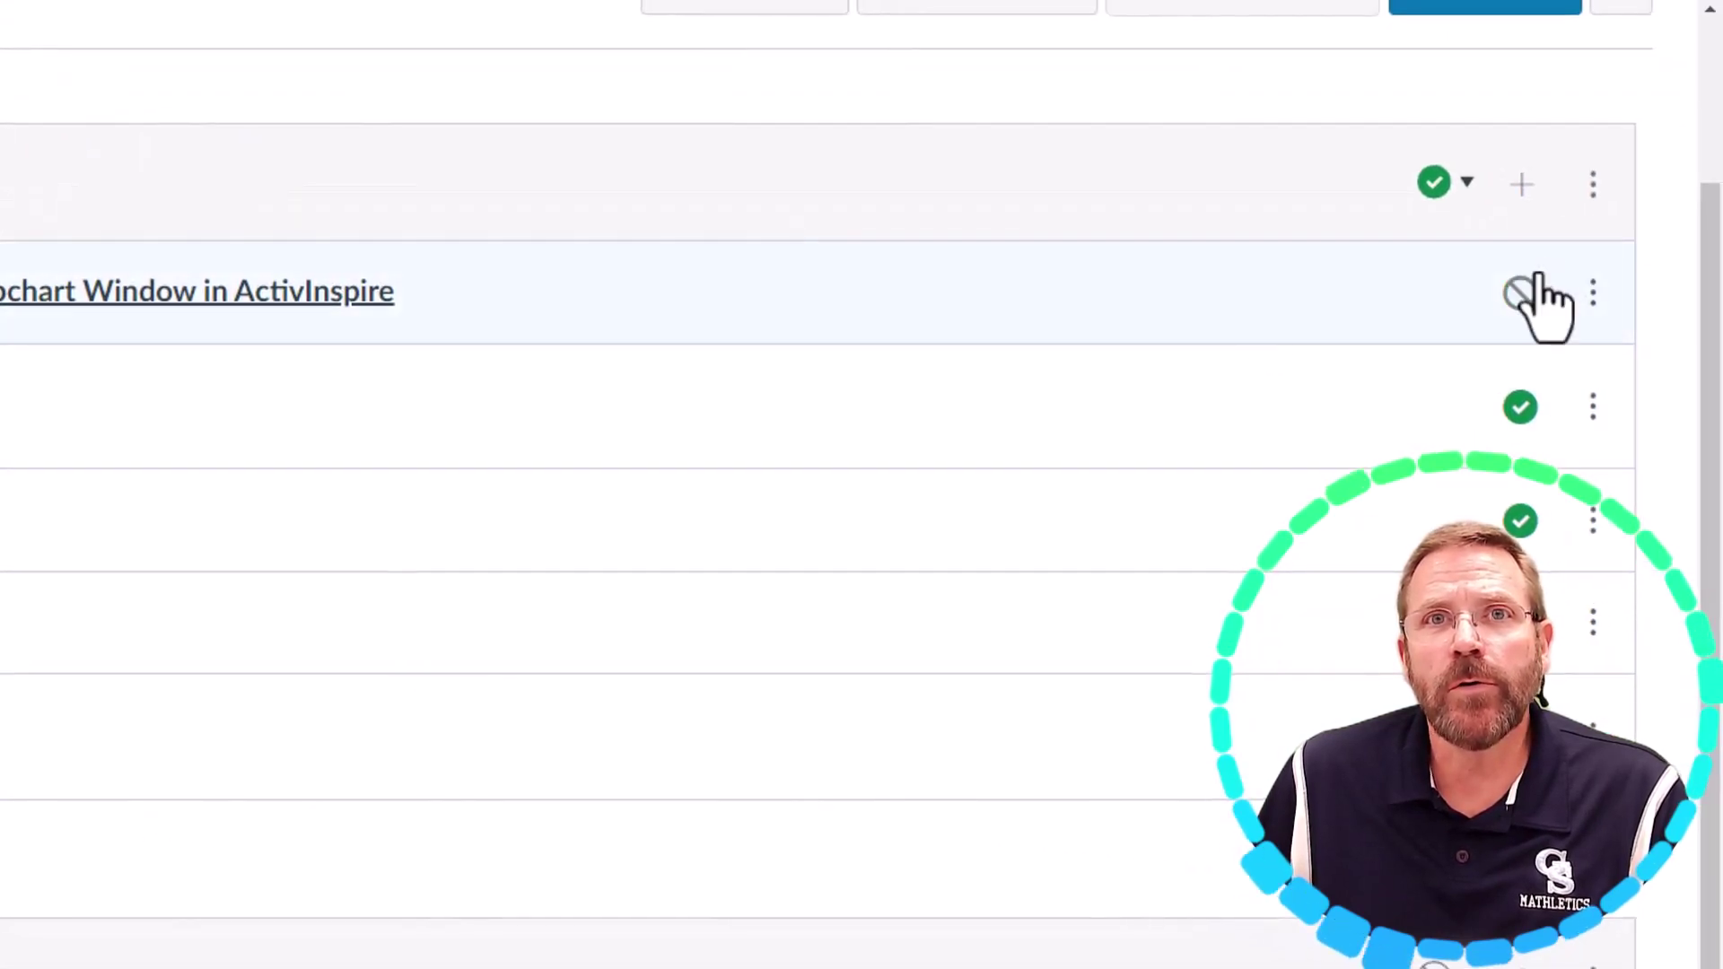
Edit the Demonstration module's settings and add a first requirement for viewing Learn Promethean.
{"action": "left_click", "coordinate": [1590, 187]}
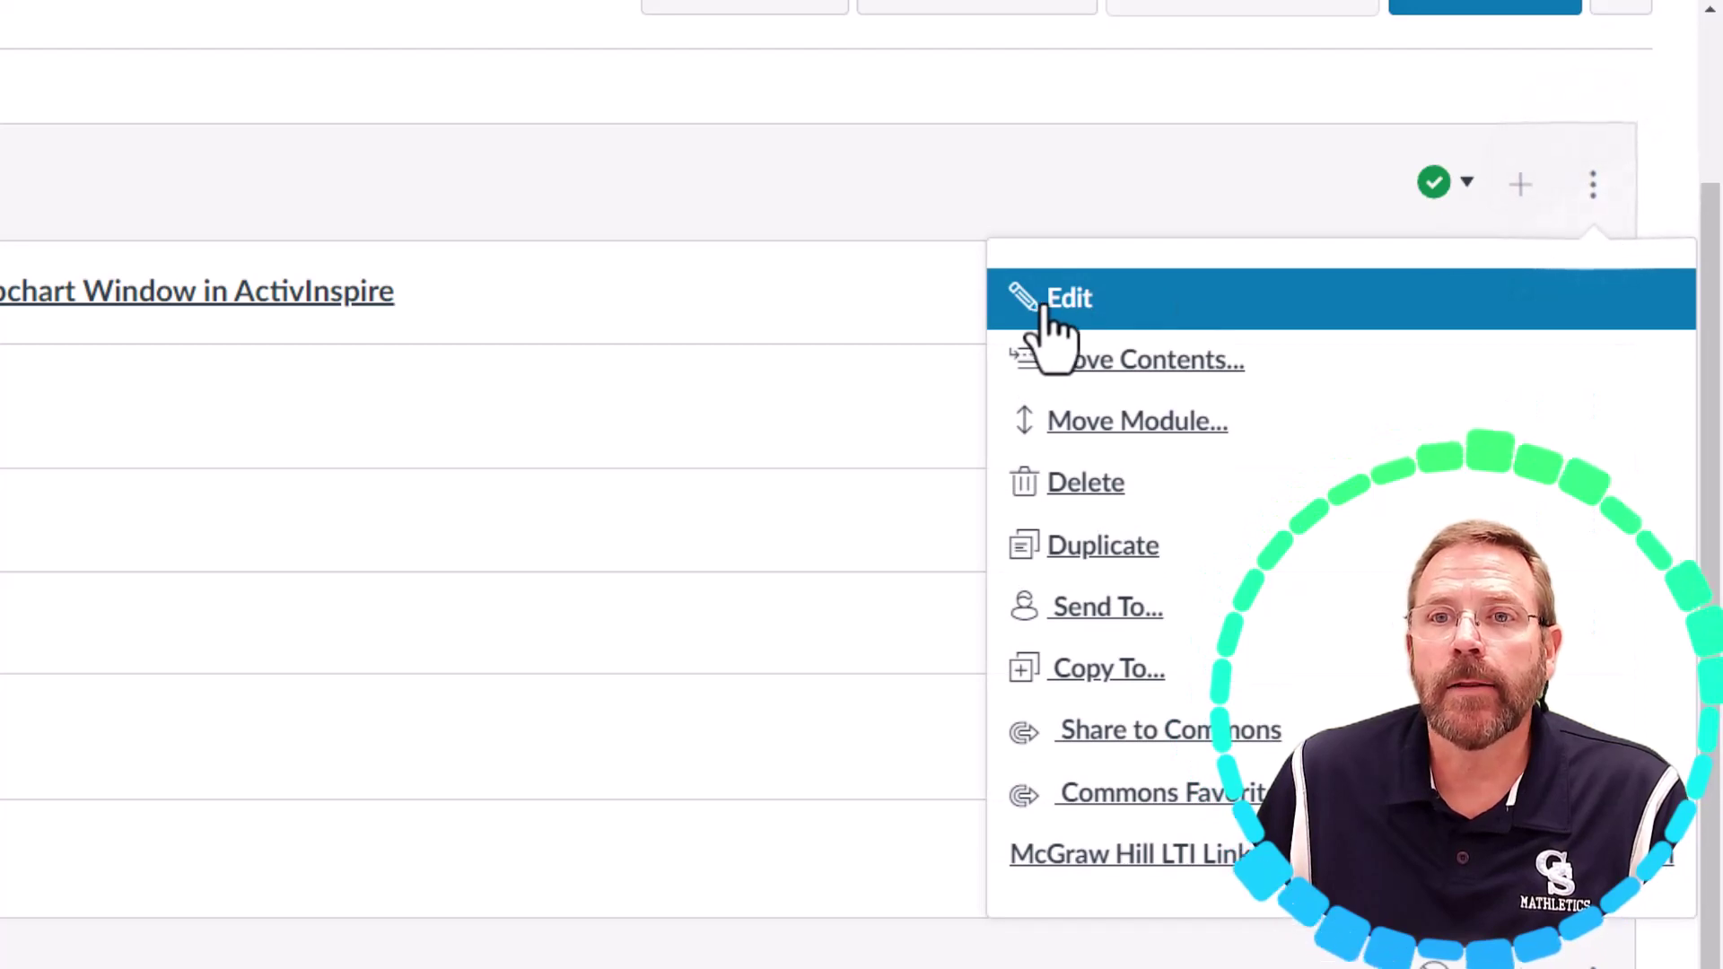
{"action": "left_click", "coordinate": [1077, 310]}
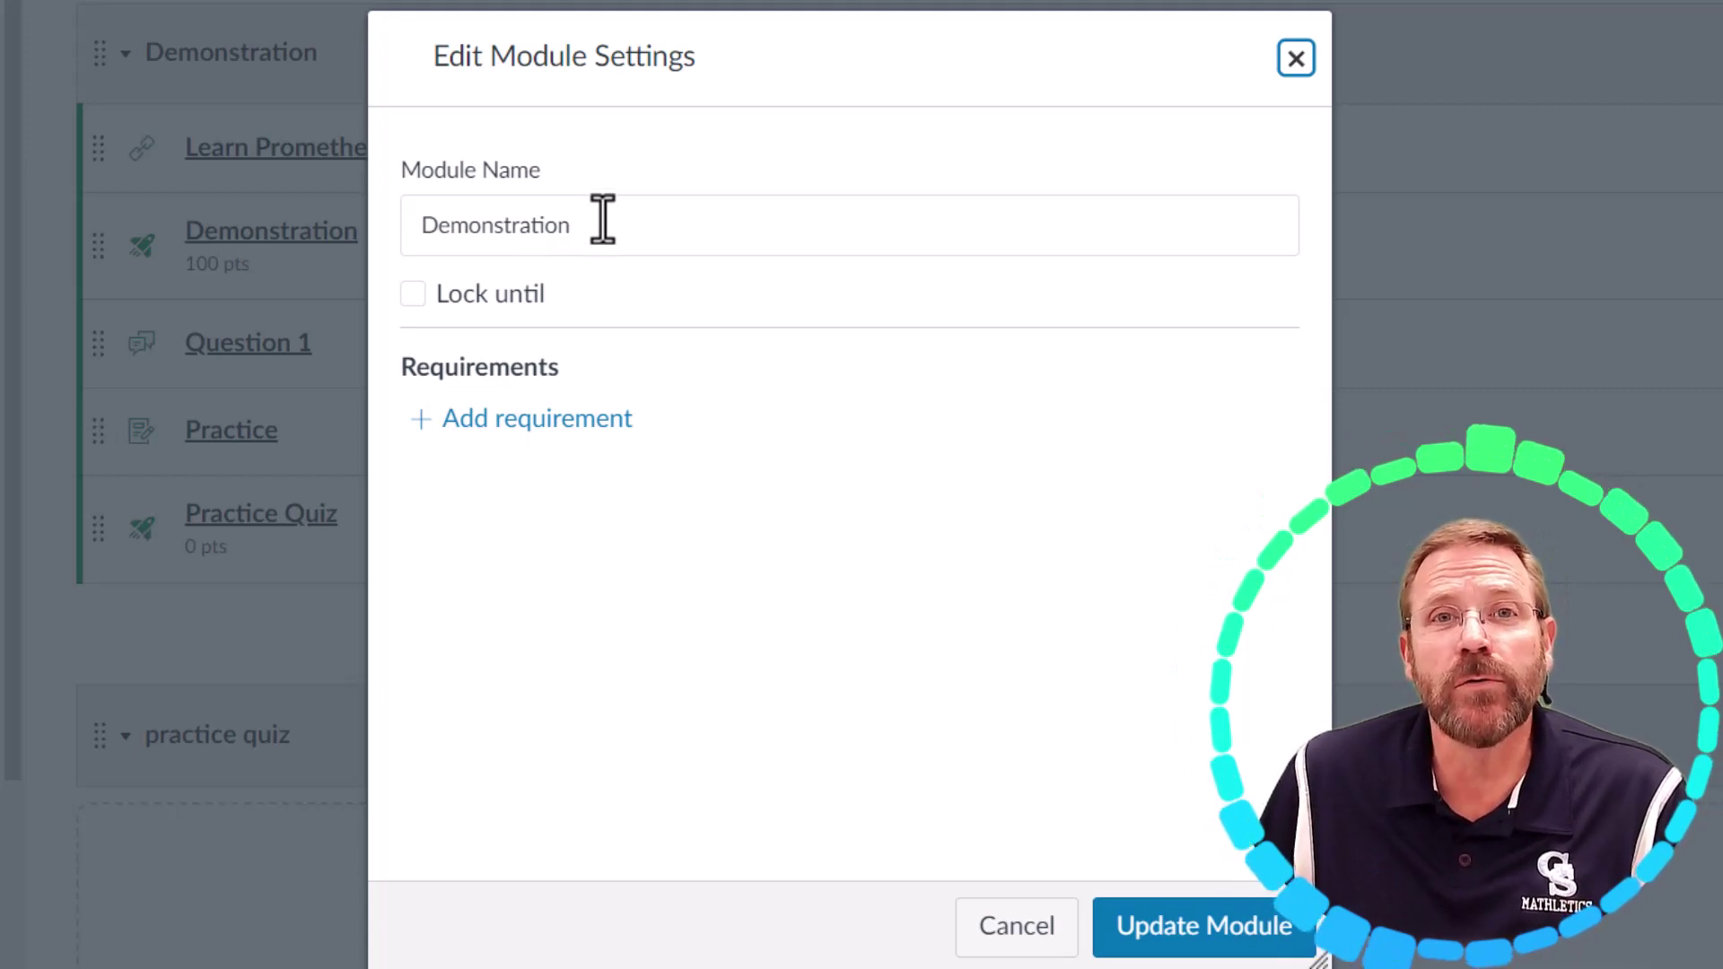
{"action": "left_click", "coordinate": [512, 428]}
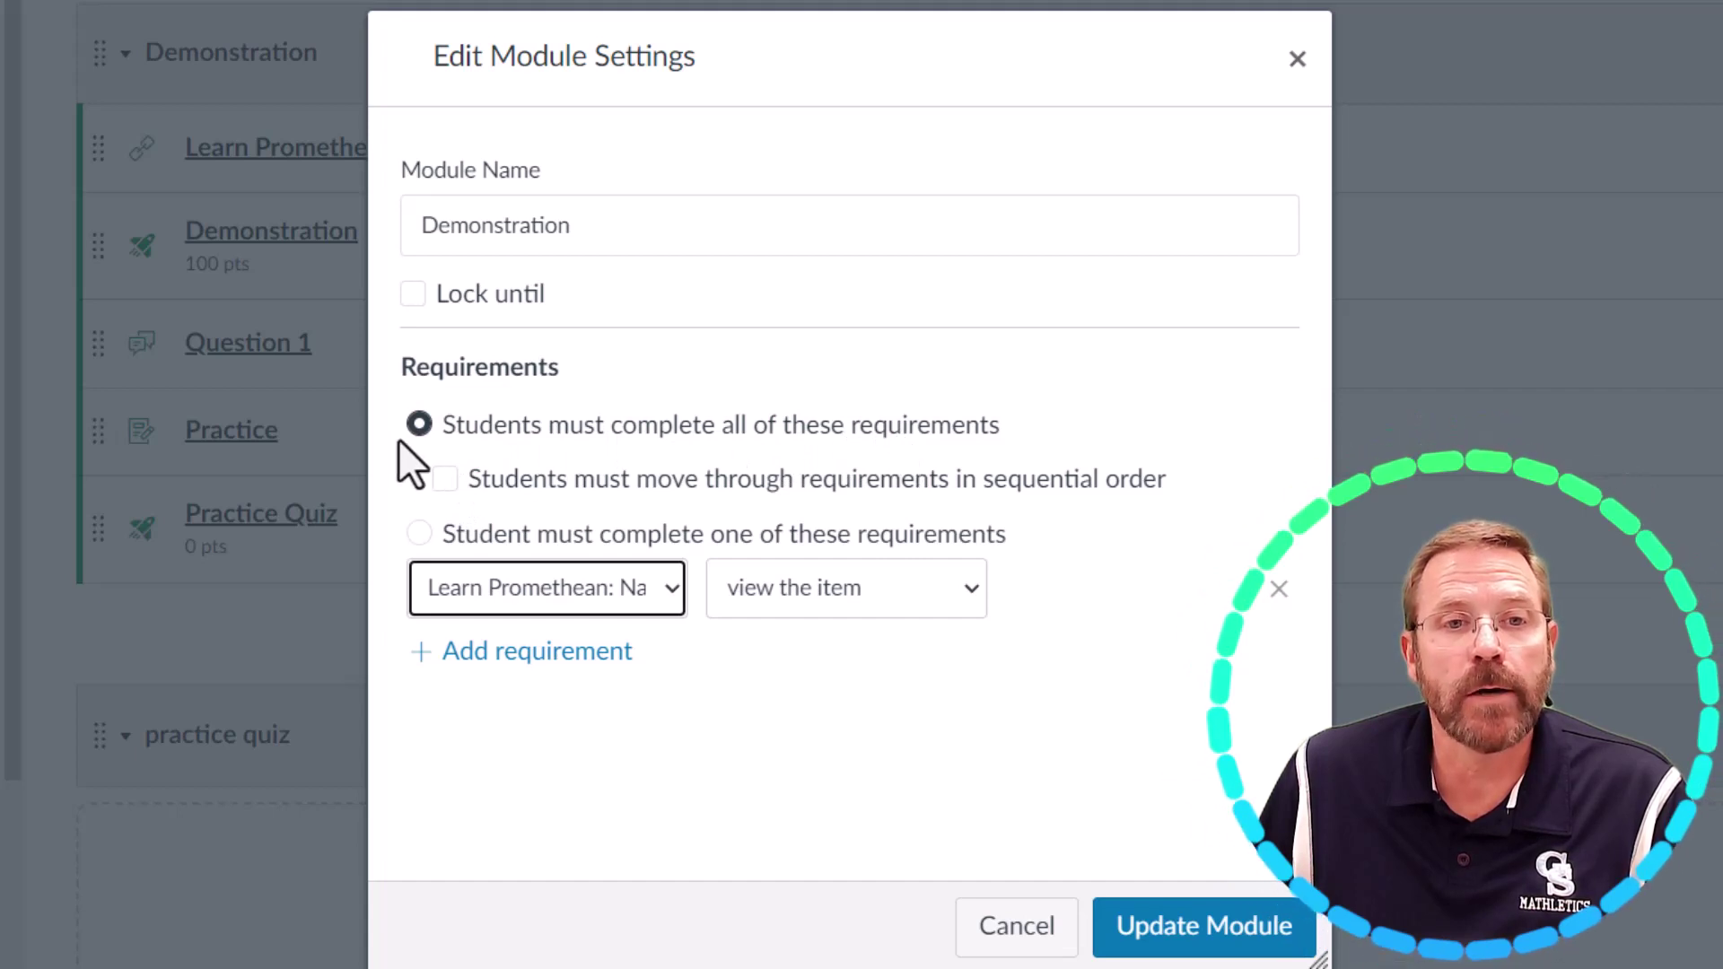
Require completing all requirements in sequential order, with viewing Learn Promethean as the first.
{"action": "left_click", "coordinate": [442, 480]}
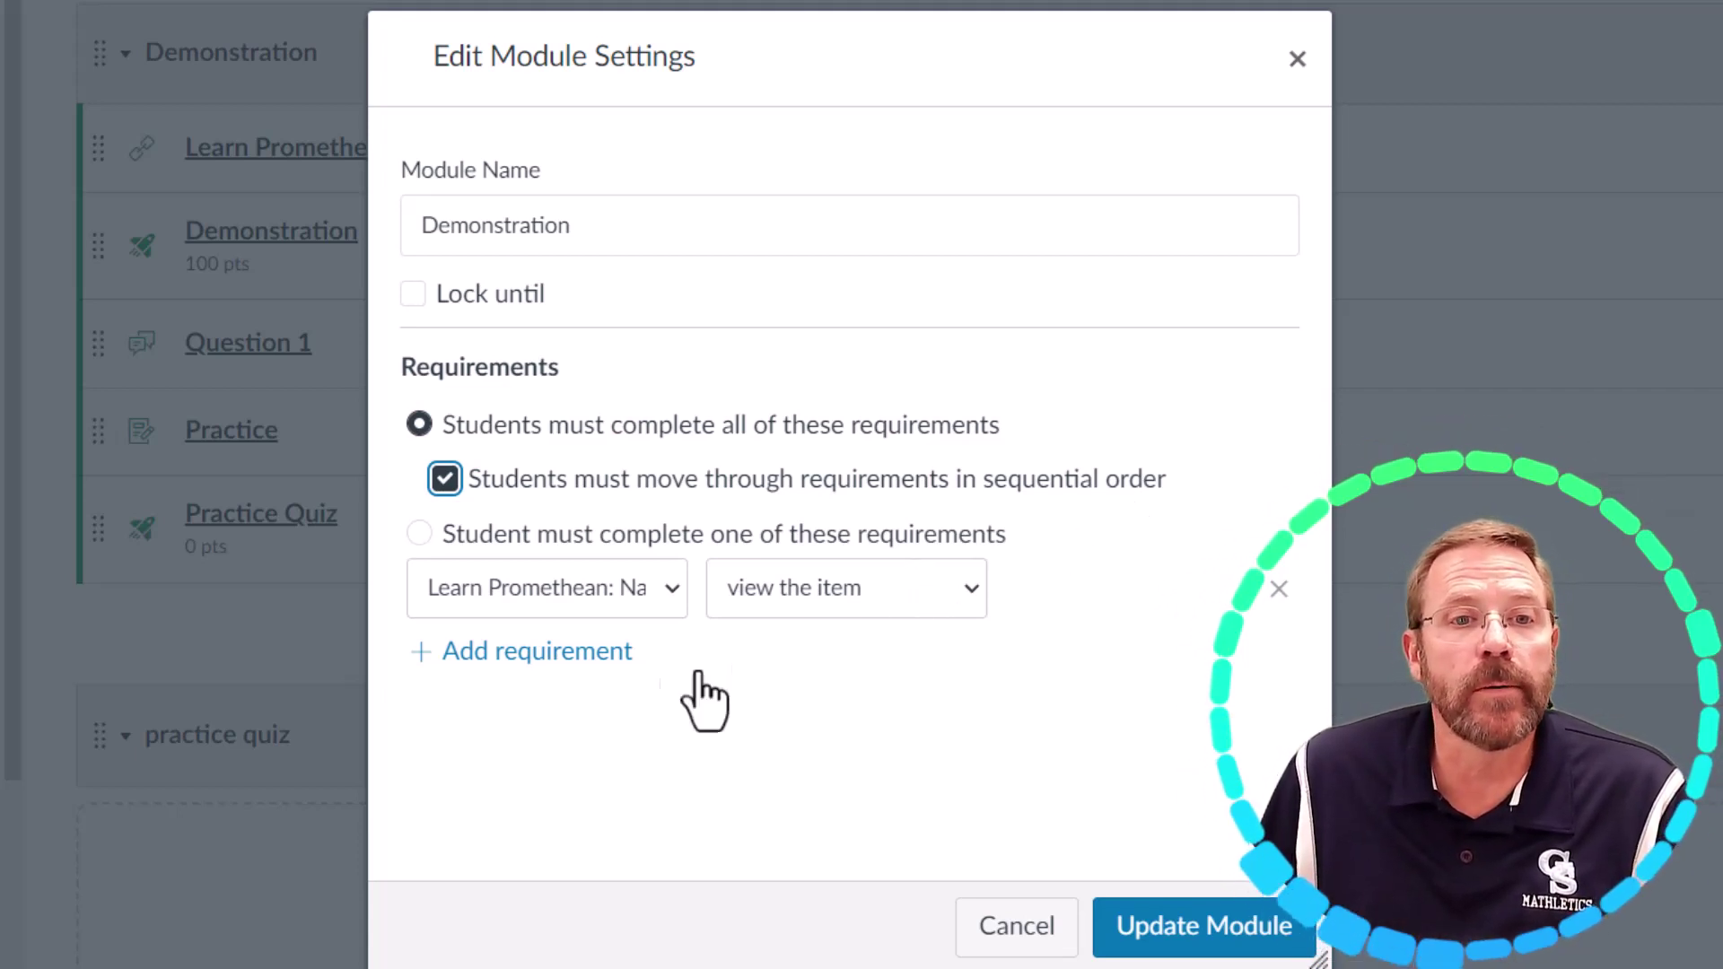
{"action": "left_click", "coordinate": [419, 535]}
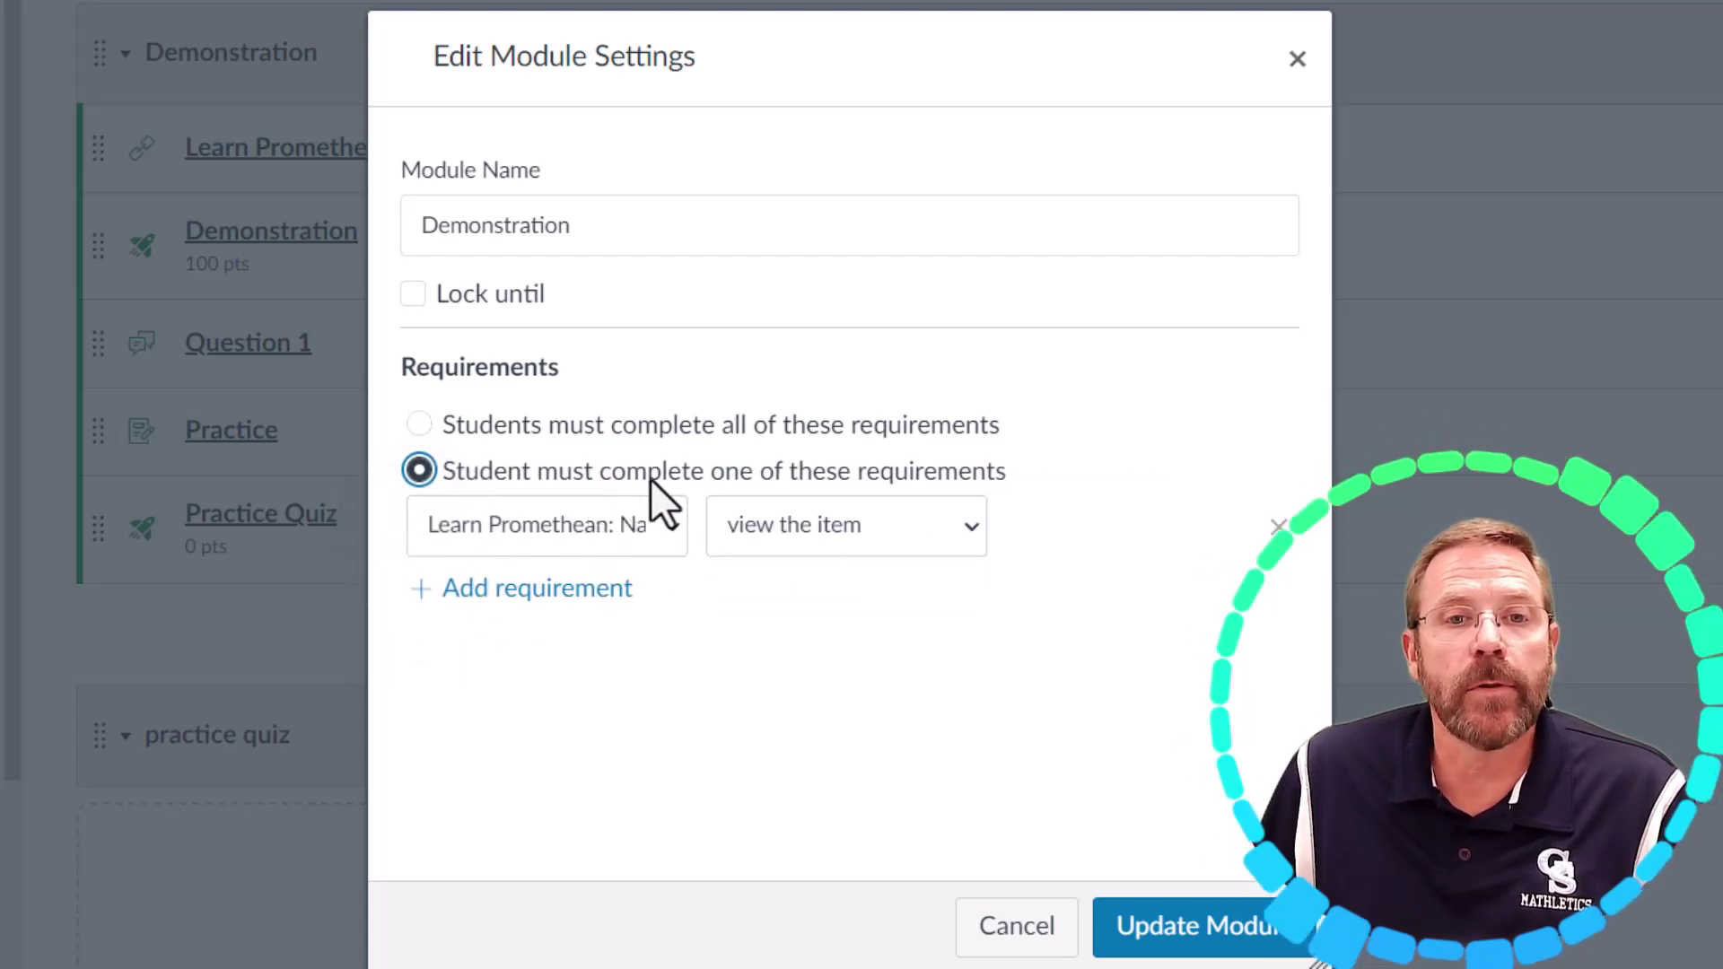
{"action": "left_click", "coordinate": [419, 426]}
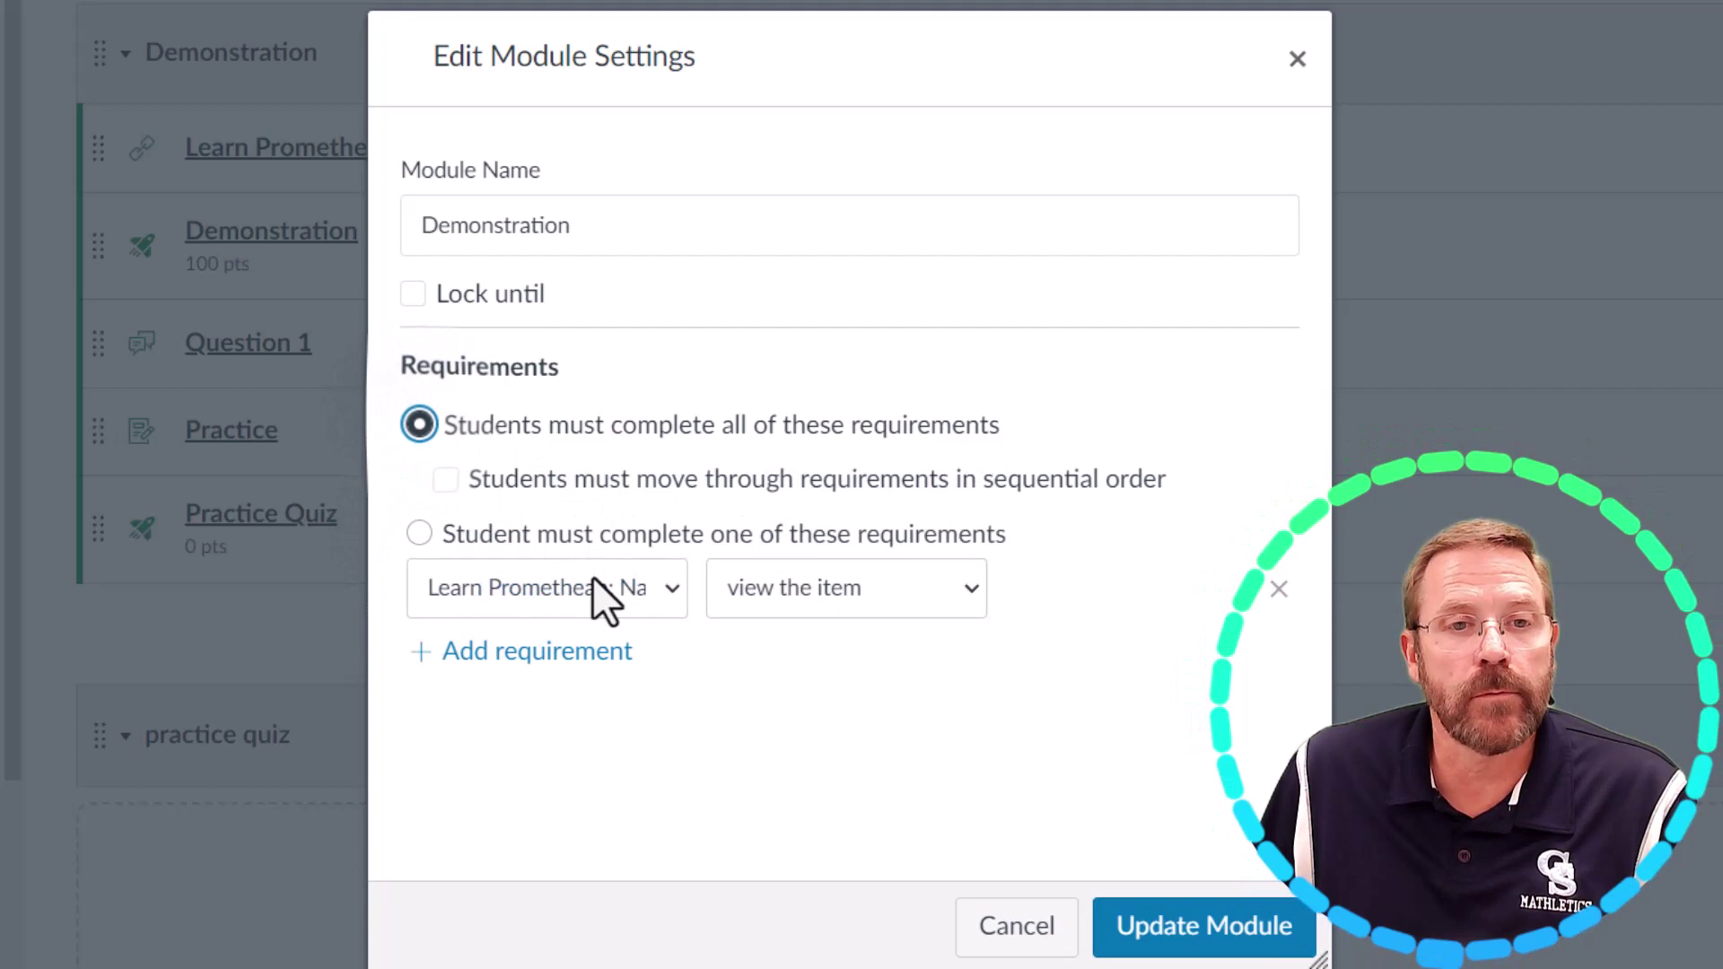
{"action": "left_click", "coordinate": [515, 477]}
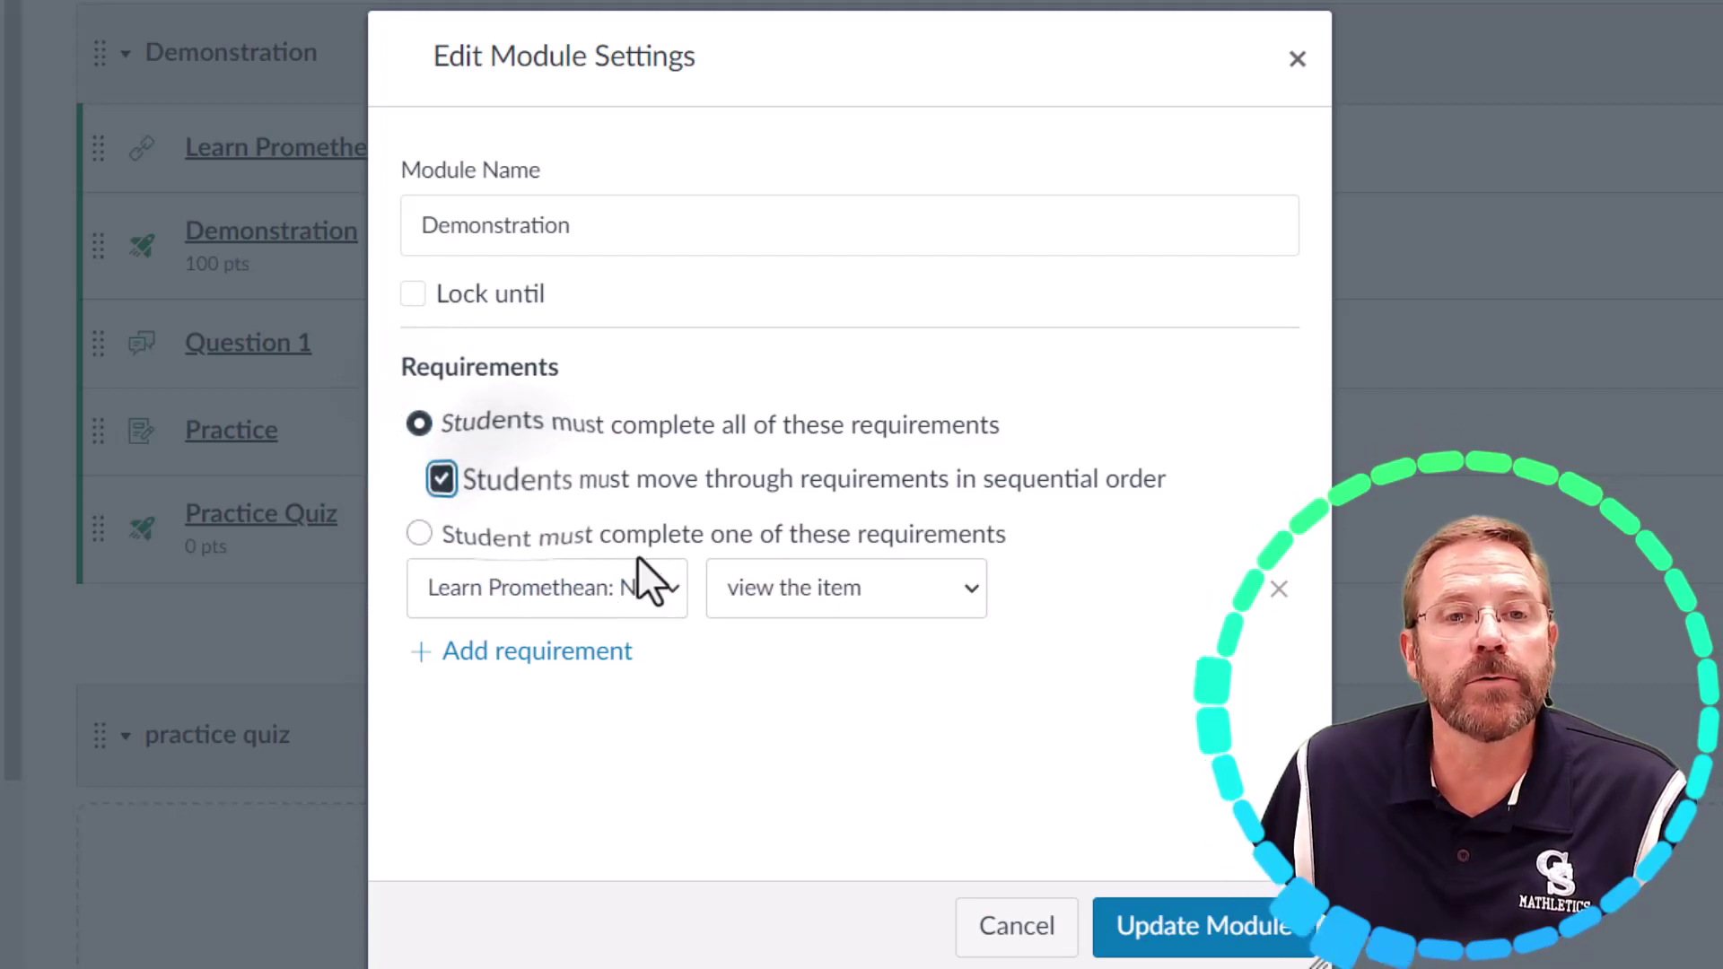
{"action": "left_click", "coordinate": [646, 585]}
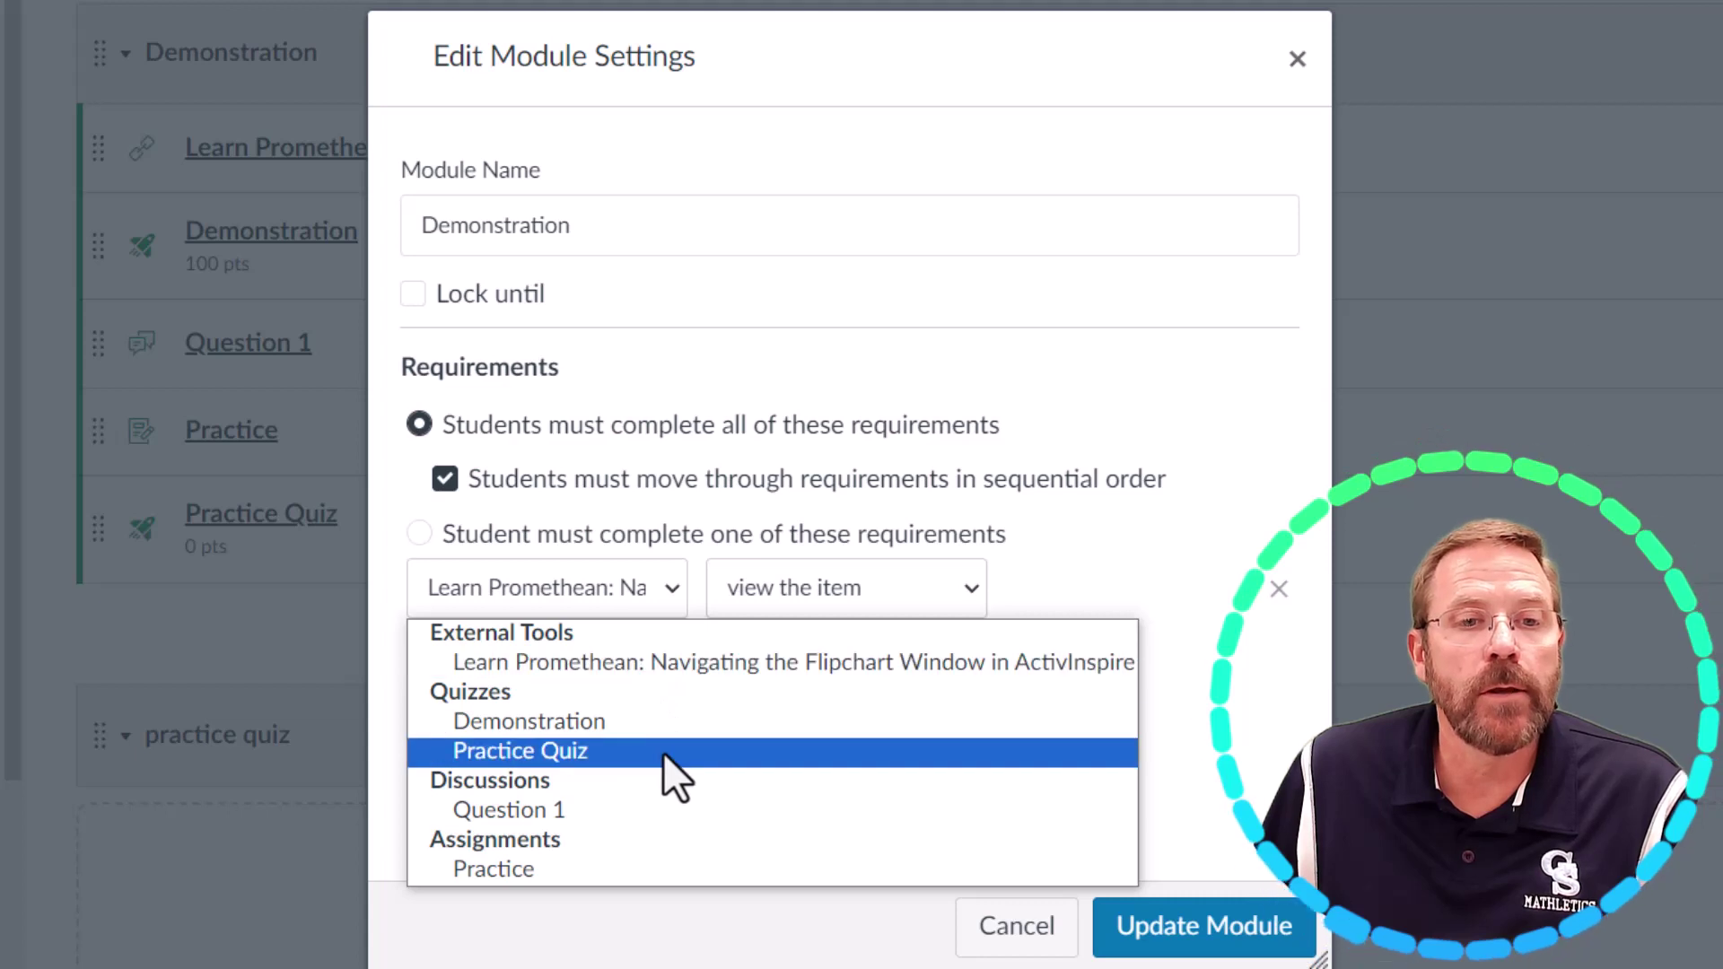
{"action": "left_click", "coordinate": [648, 668]}
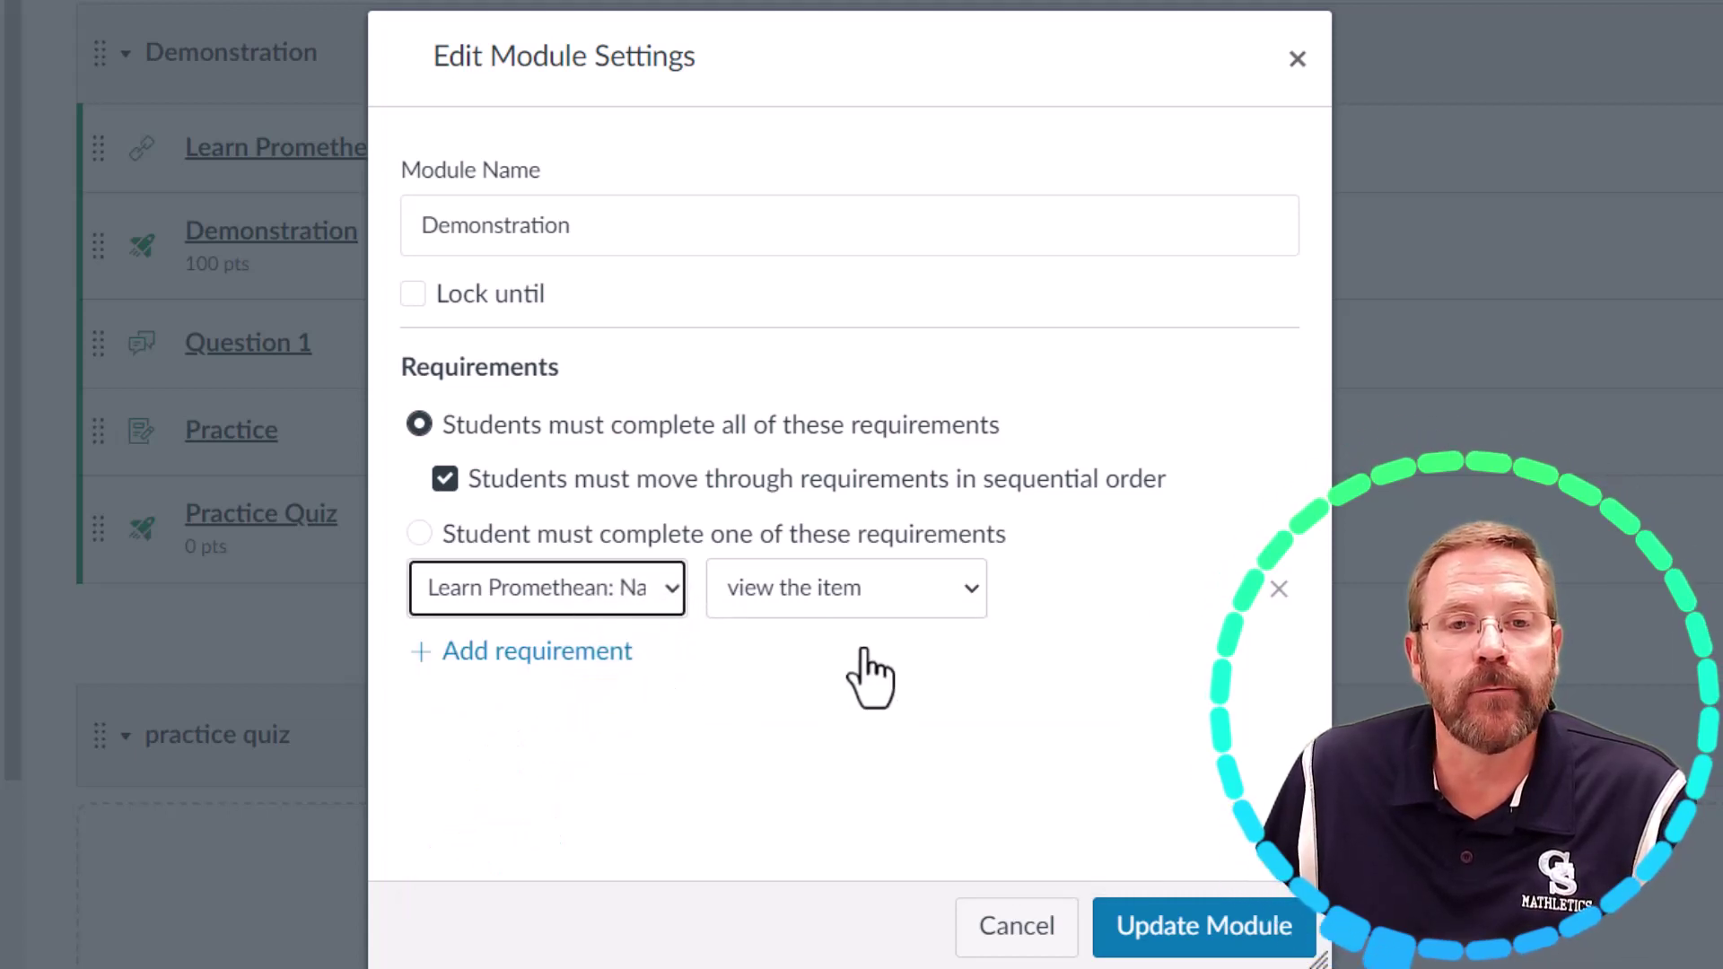
{"action": "left_click", "coordinate": [956, 582]}
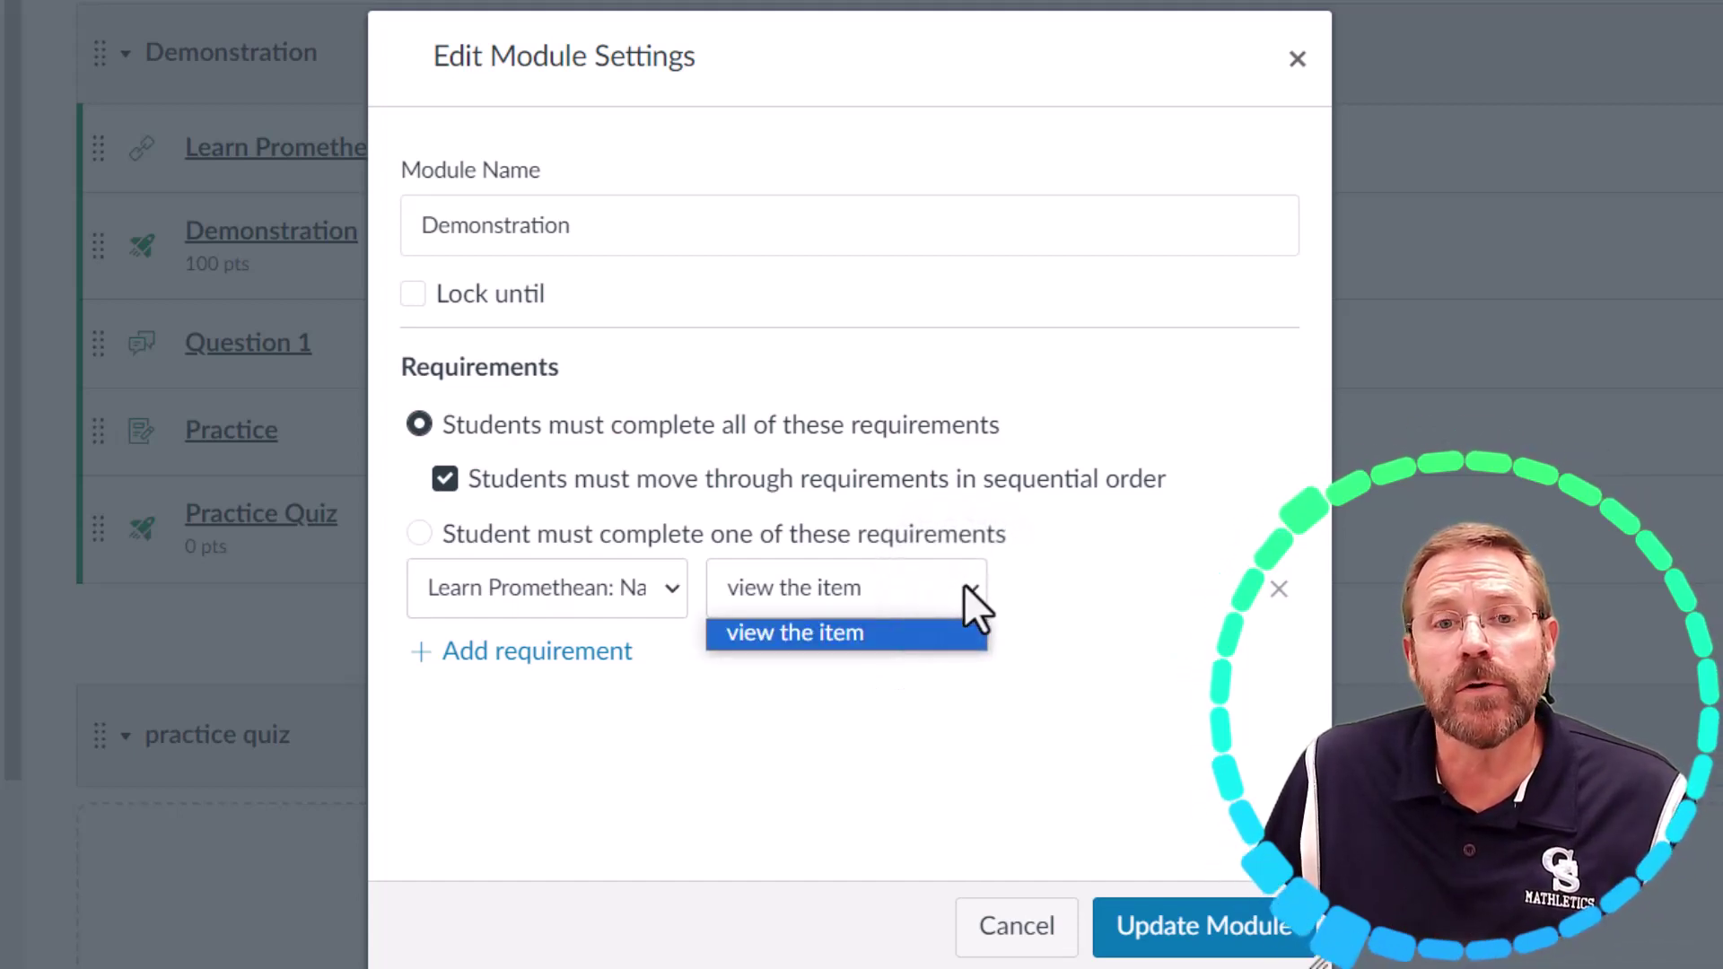
{"action": "left_click", "coordinate": [875, 709]}
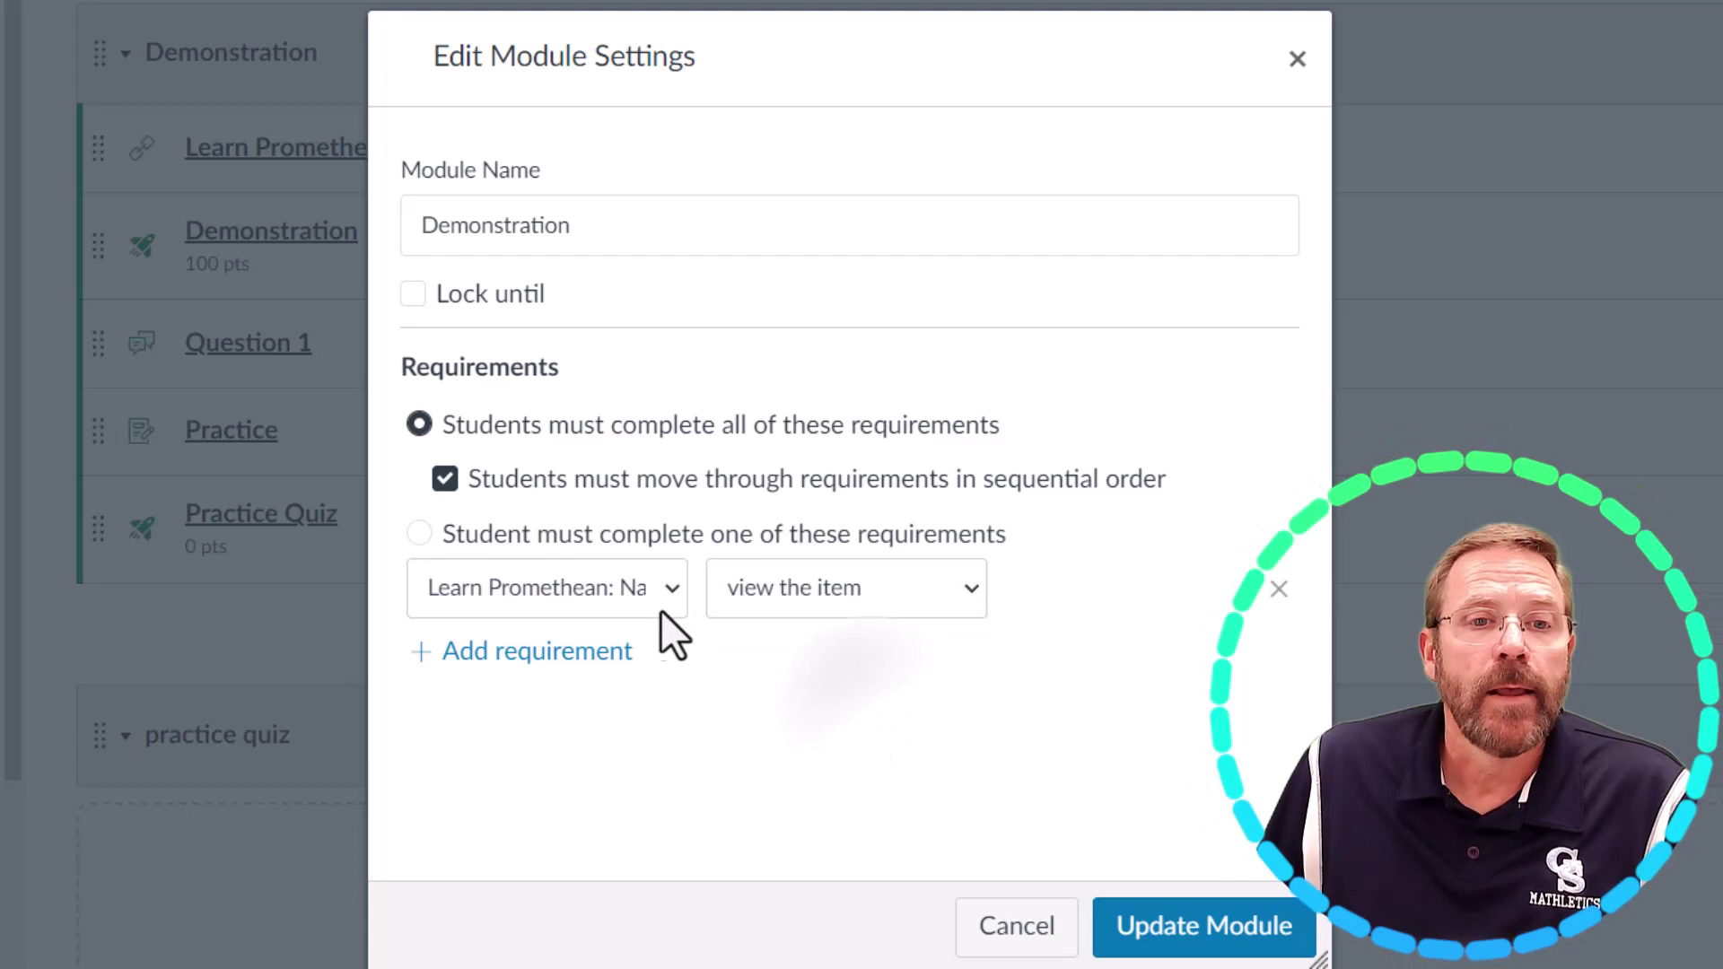
Add a second requirement: score at least 90 on the Demonstration quiz.
{"action": "left_click", "coordinate": [524, 653]}
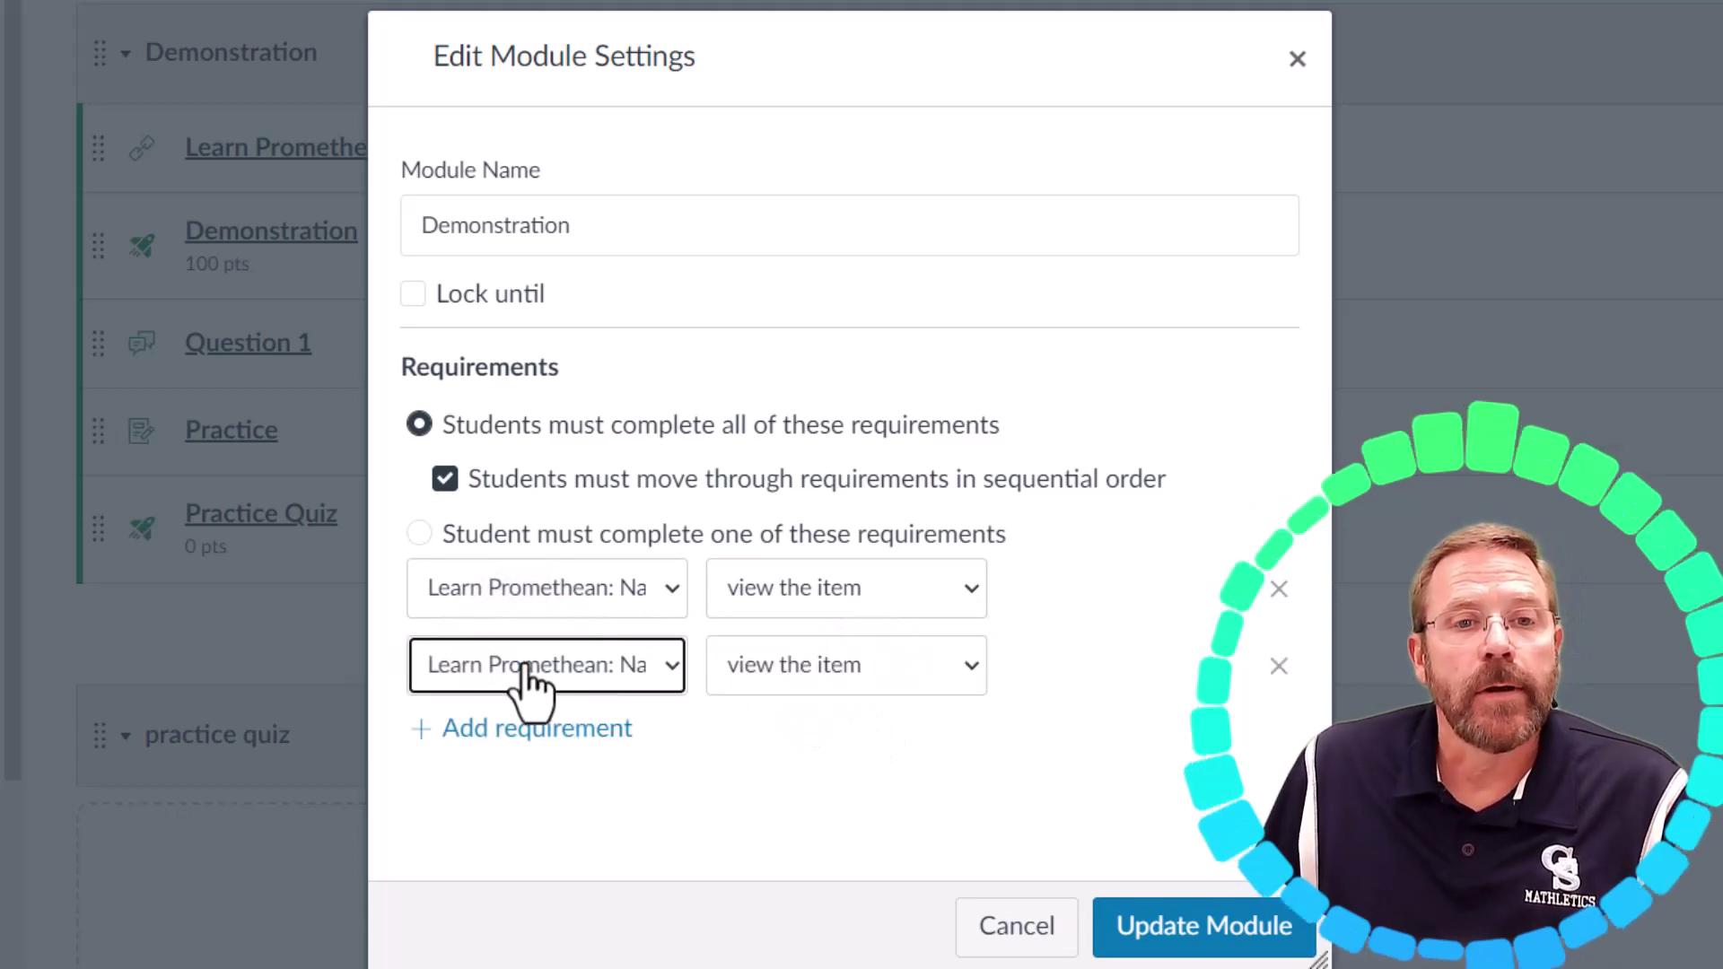
{"action": "left_click", "coordinate": [662, 675]}
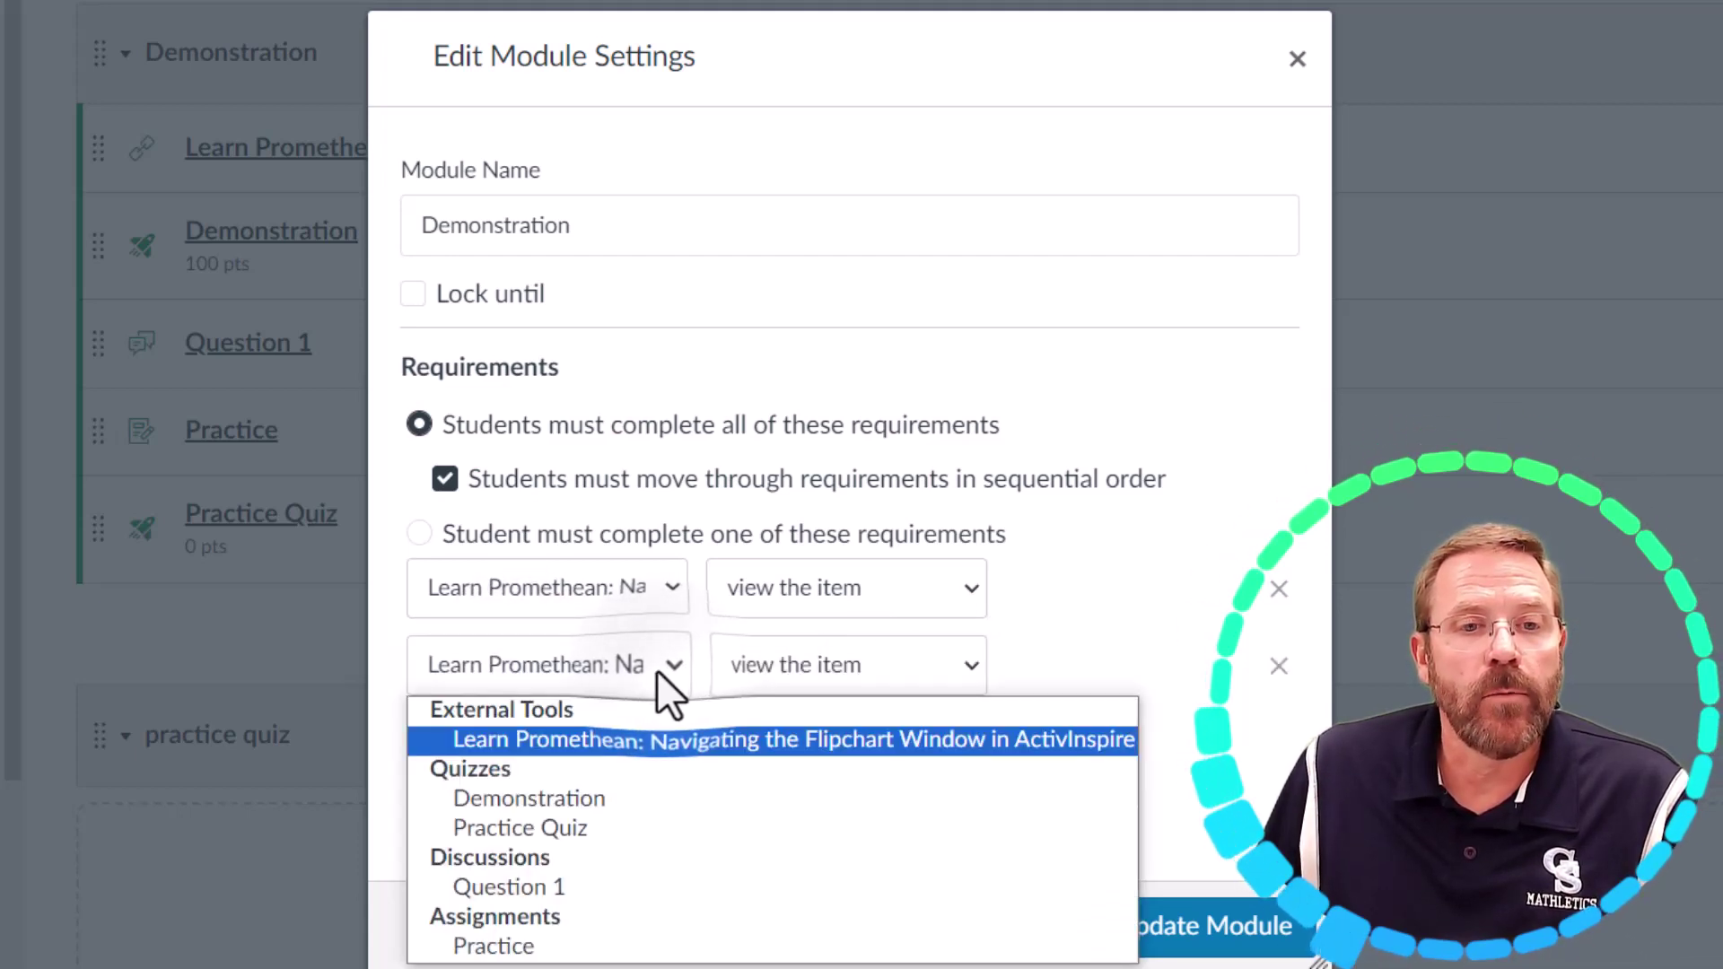
{"action": "left_click", "coordinate": [556, 800]}
{"action": "left_click", "coordinate": [969, 666]}
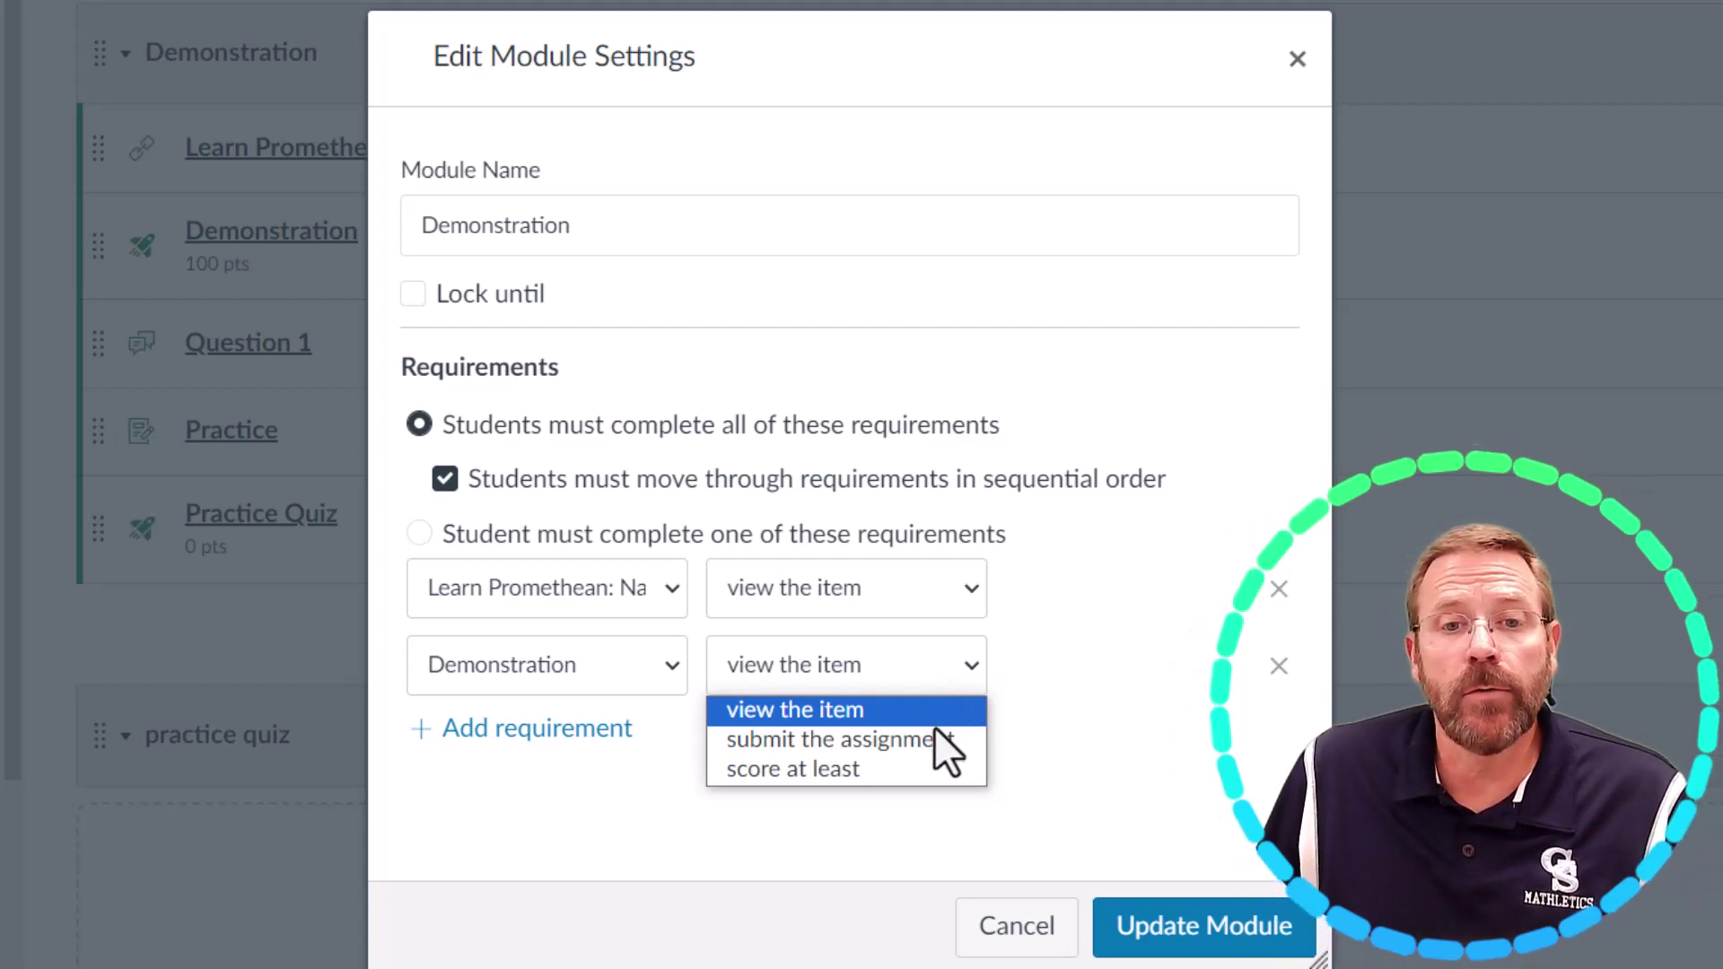
{"action": "left_click", "coordinate": [935, 772]}
{"action": "left_click", "coordinate": [1054, 664]}
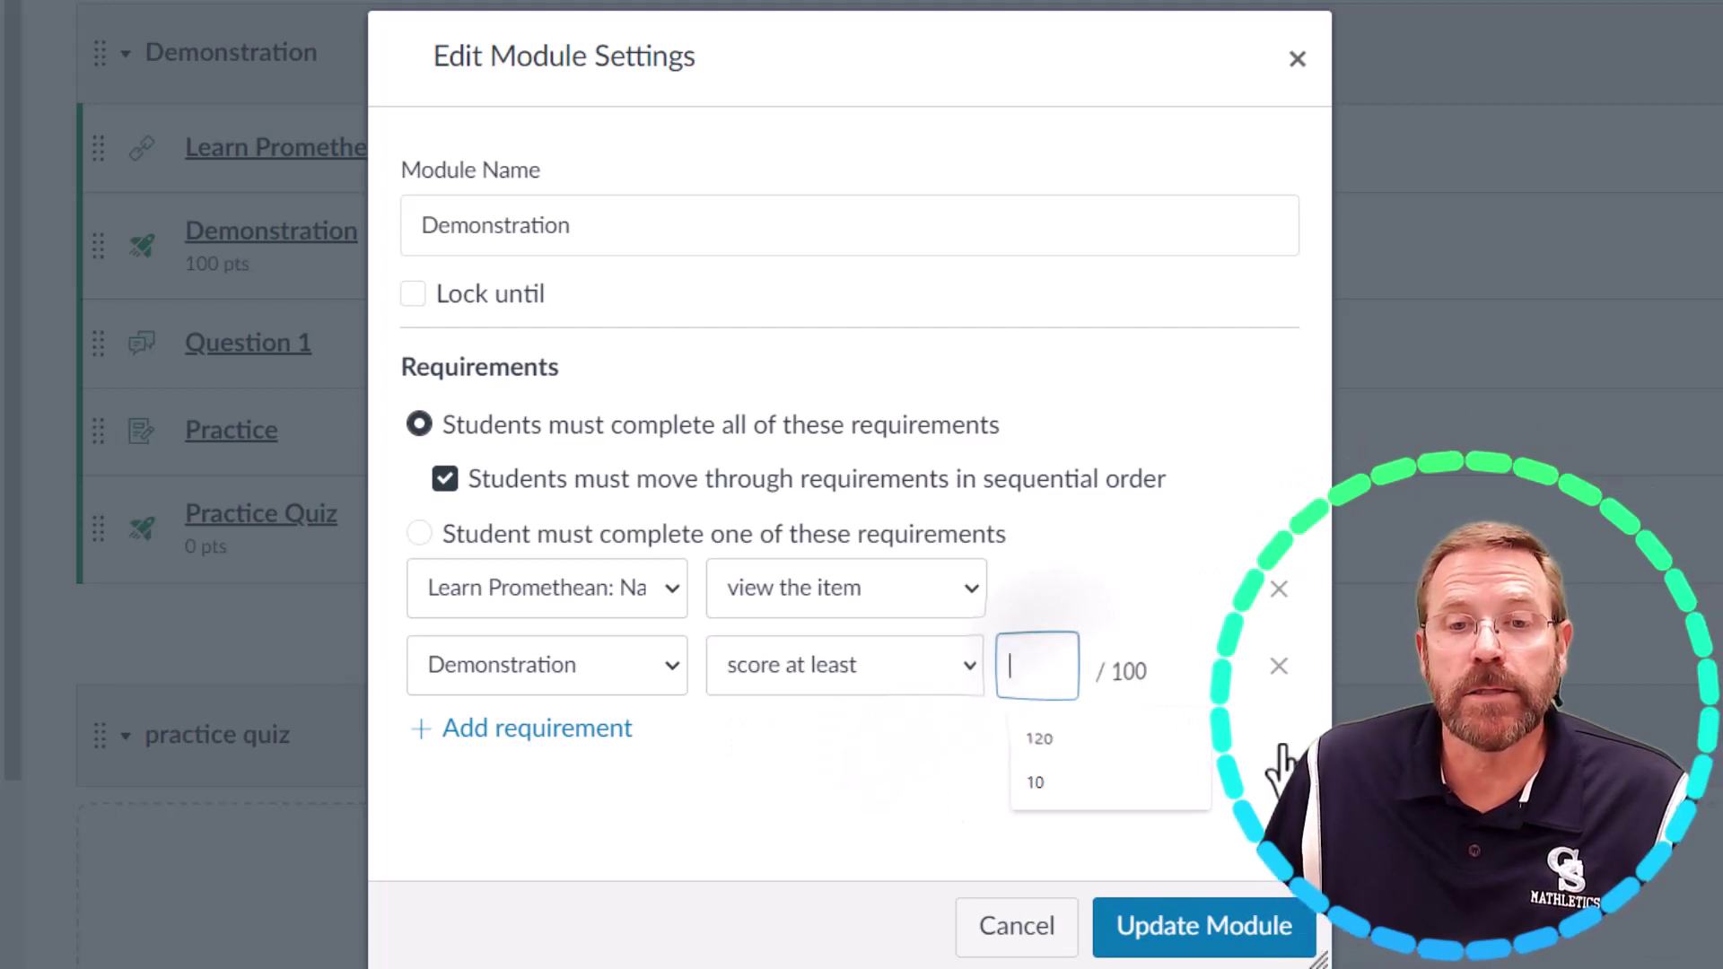
{"action": "type", "text": "90"}
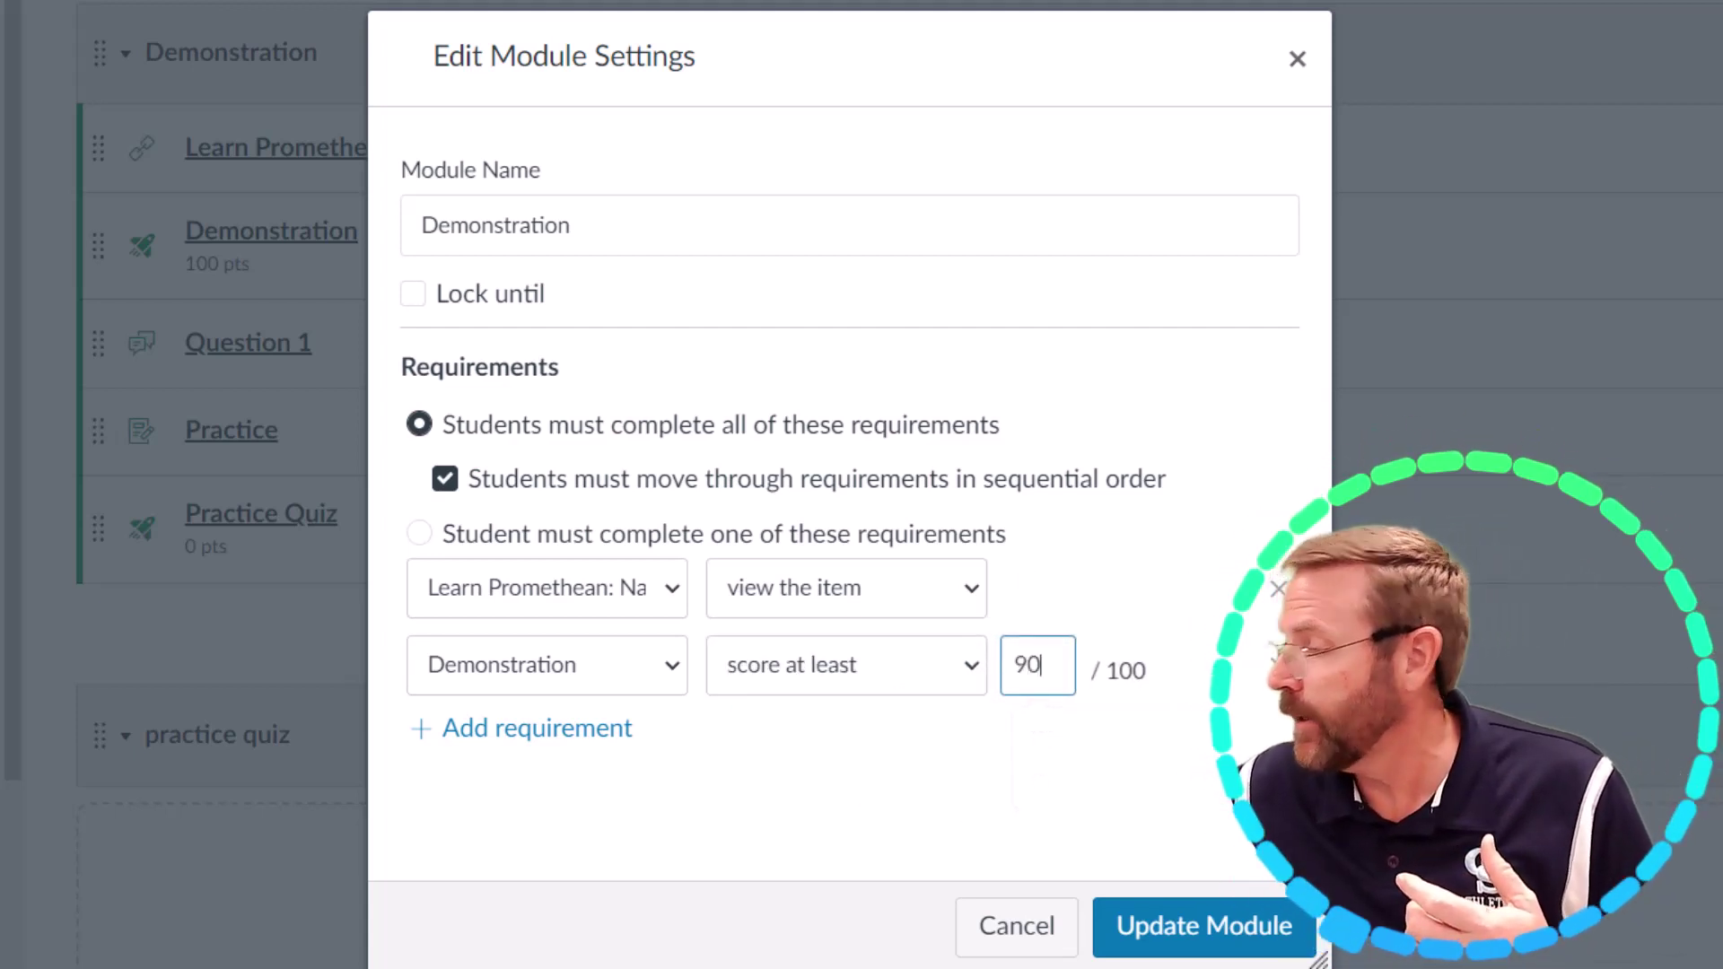
{"action": "left_click", "coordinate": [1109, 777]}
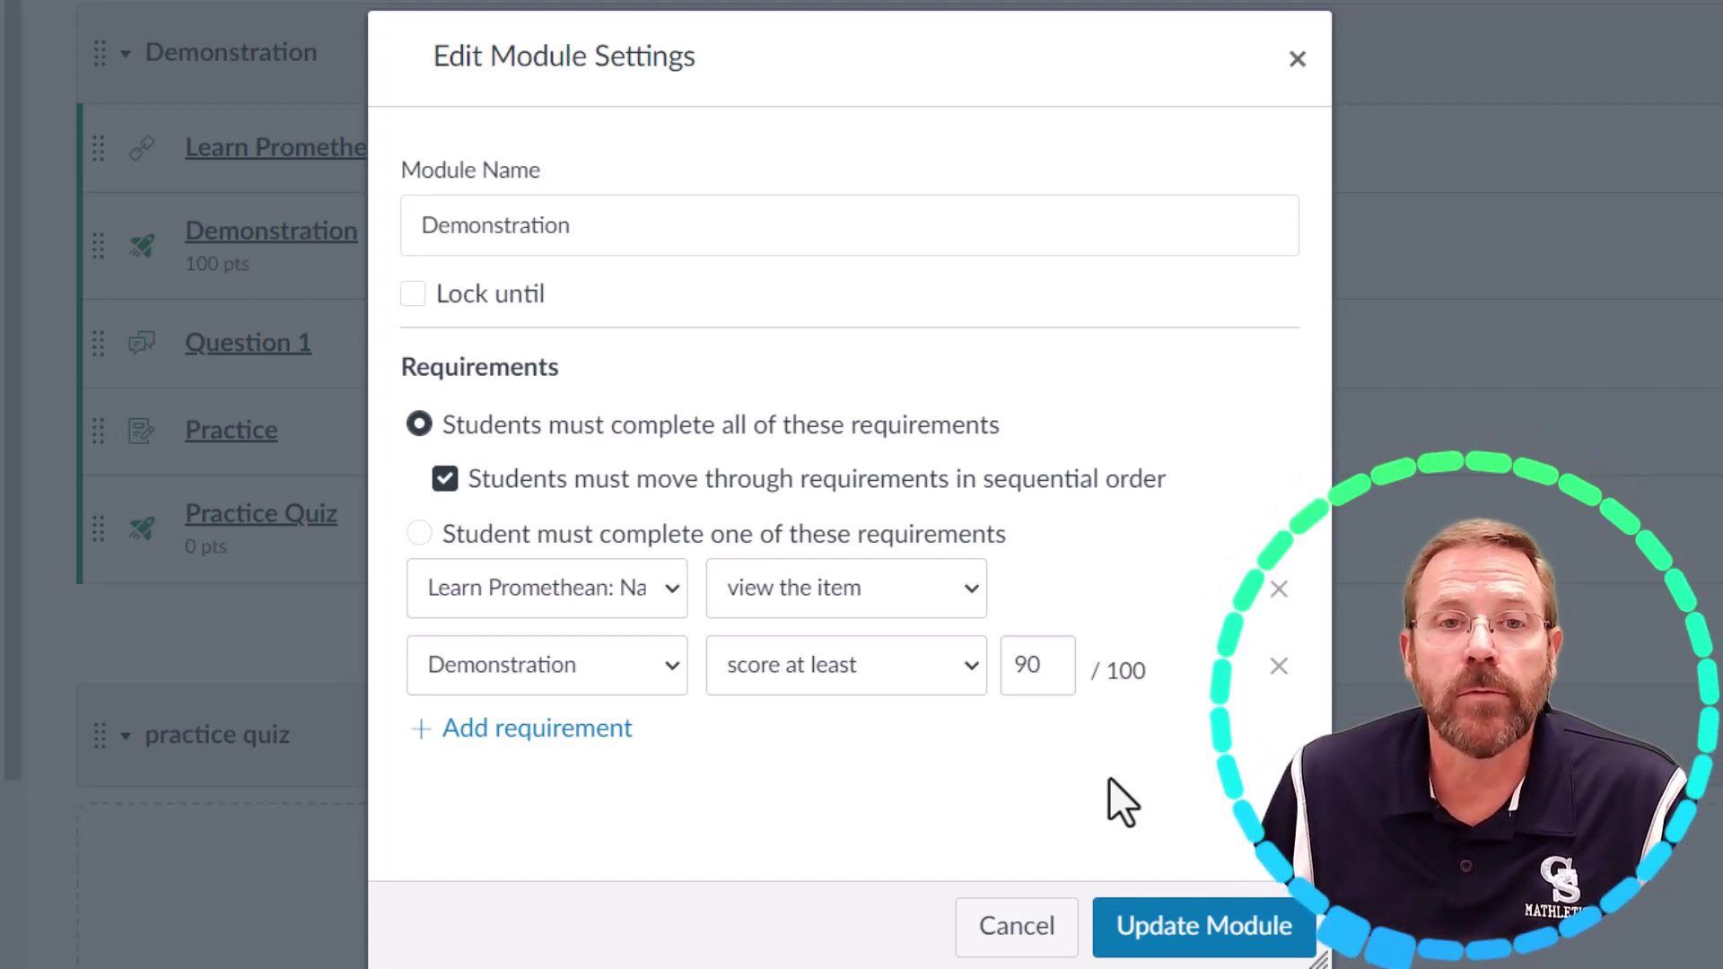
Add a third requirement to contribute to the Question 1 page.
{"action": "left_click", "coordinate": [538, 729]}
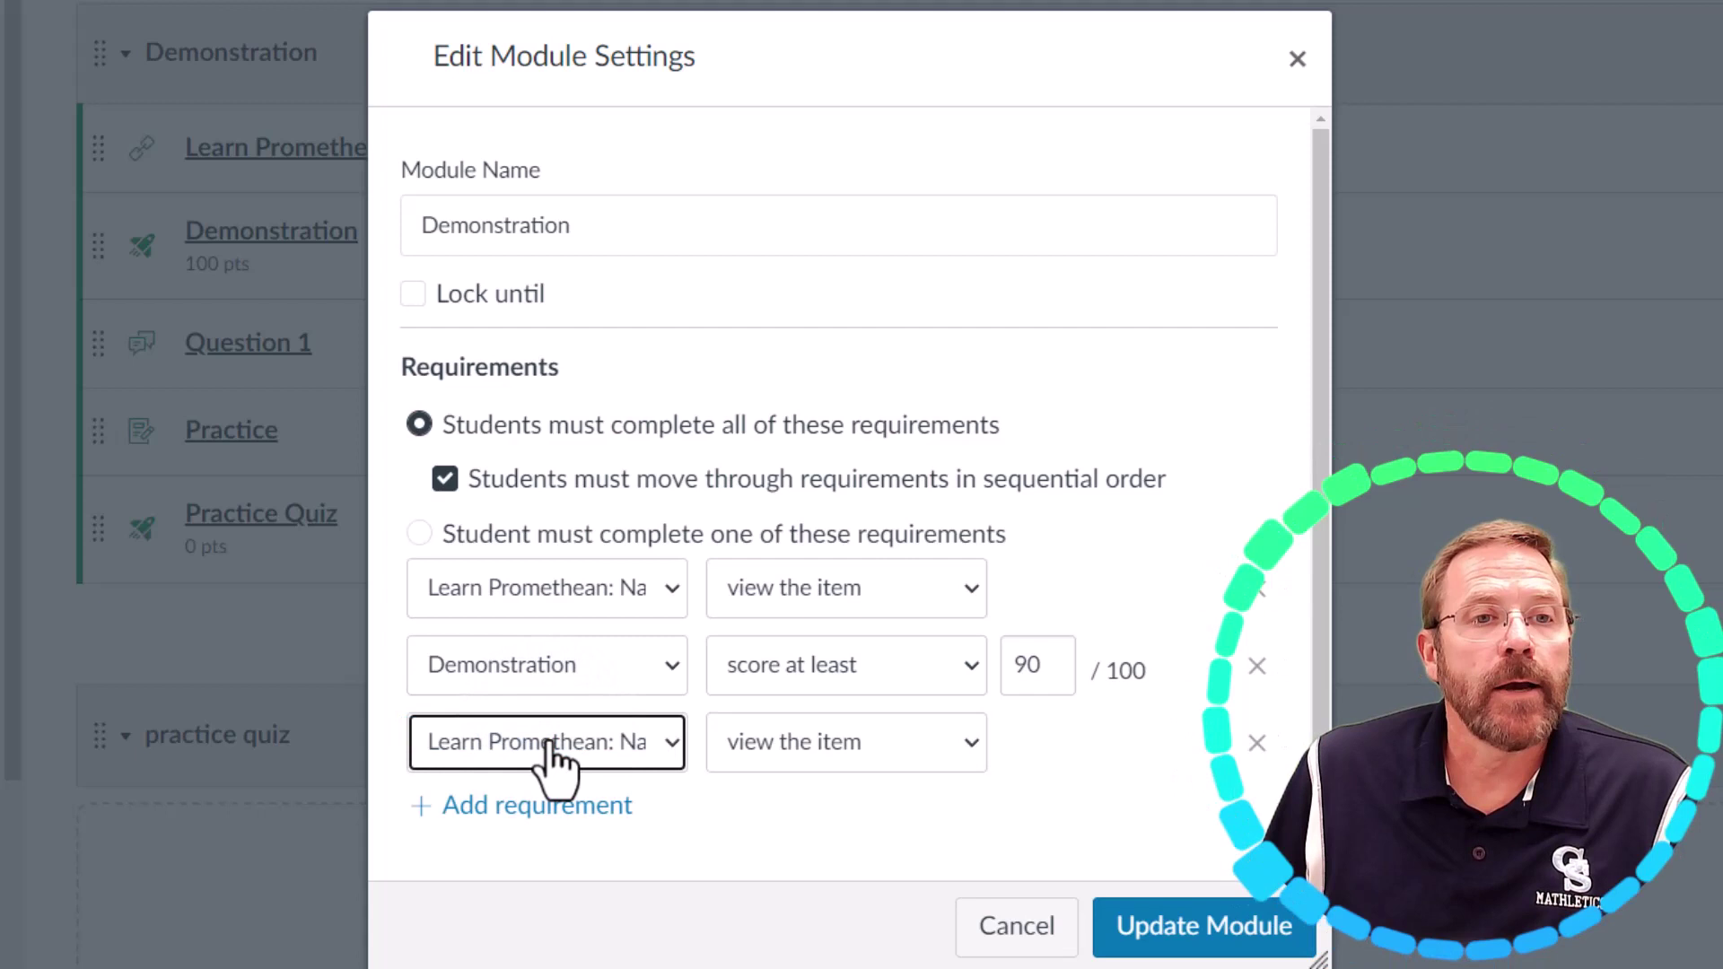
{"action": "left_click", "coordinate": [580, 741]}
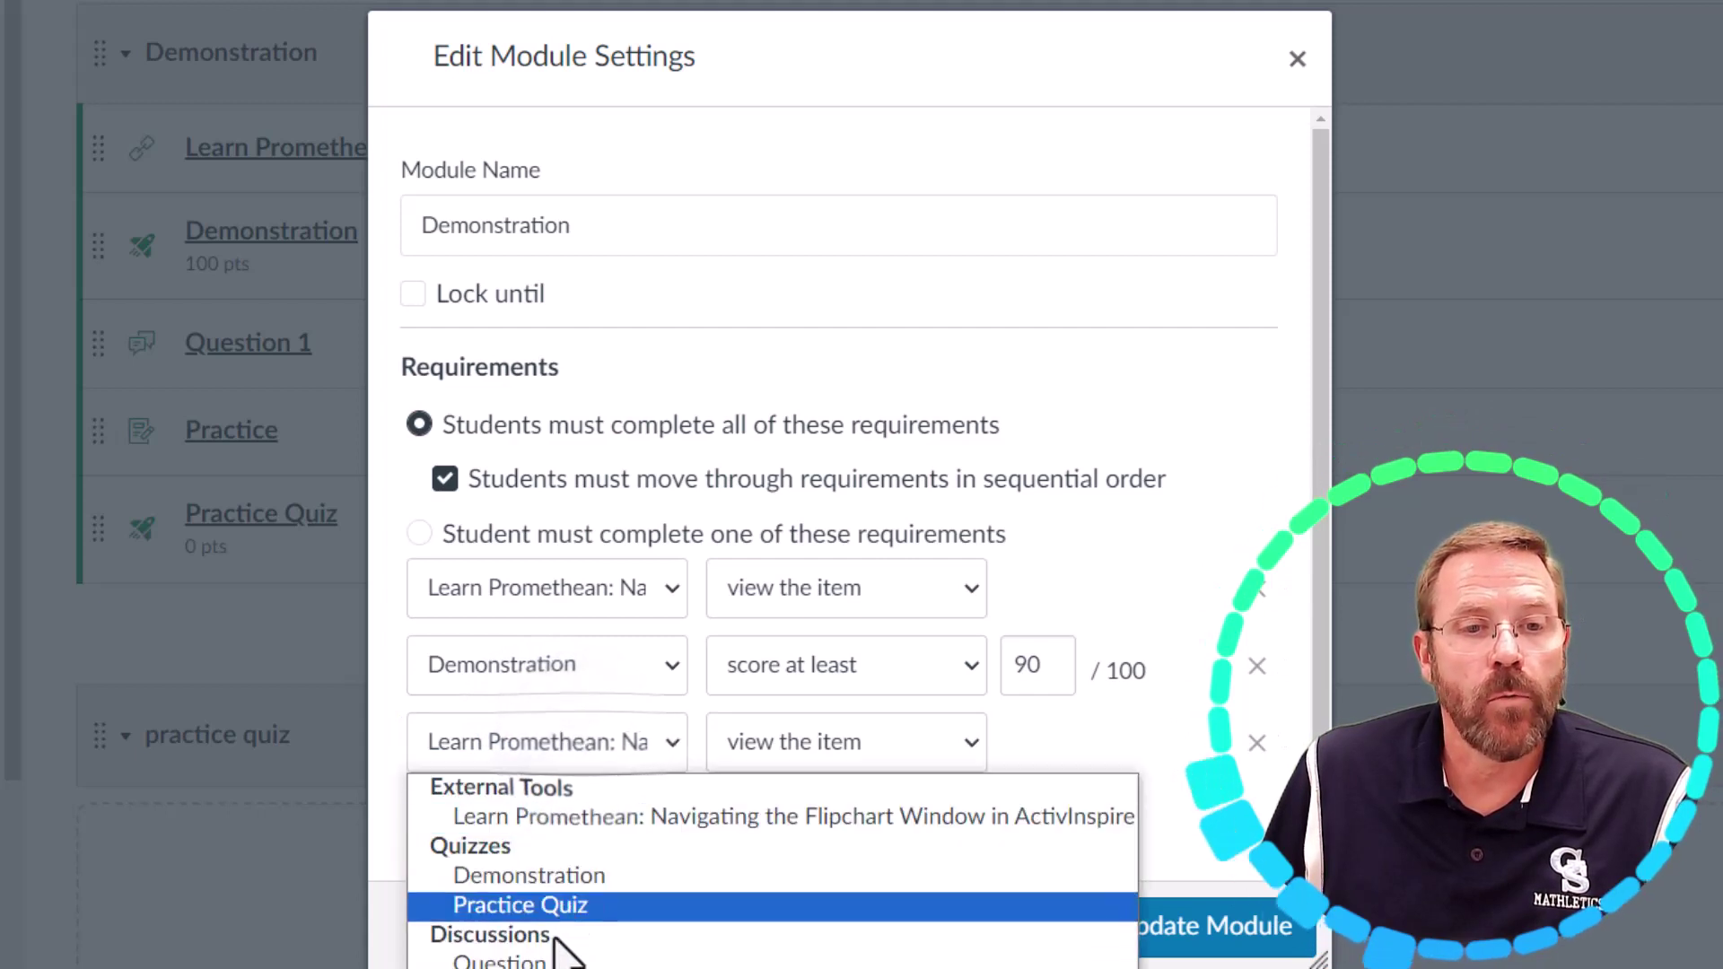
{"action": "left_click", "coordinate": [587, 959]}
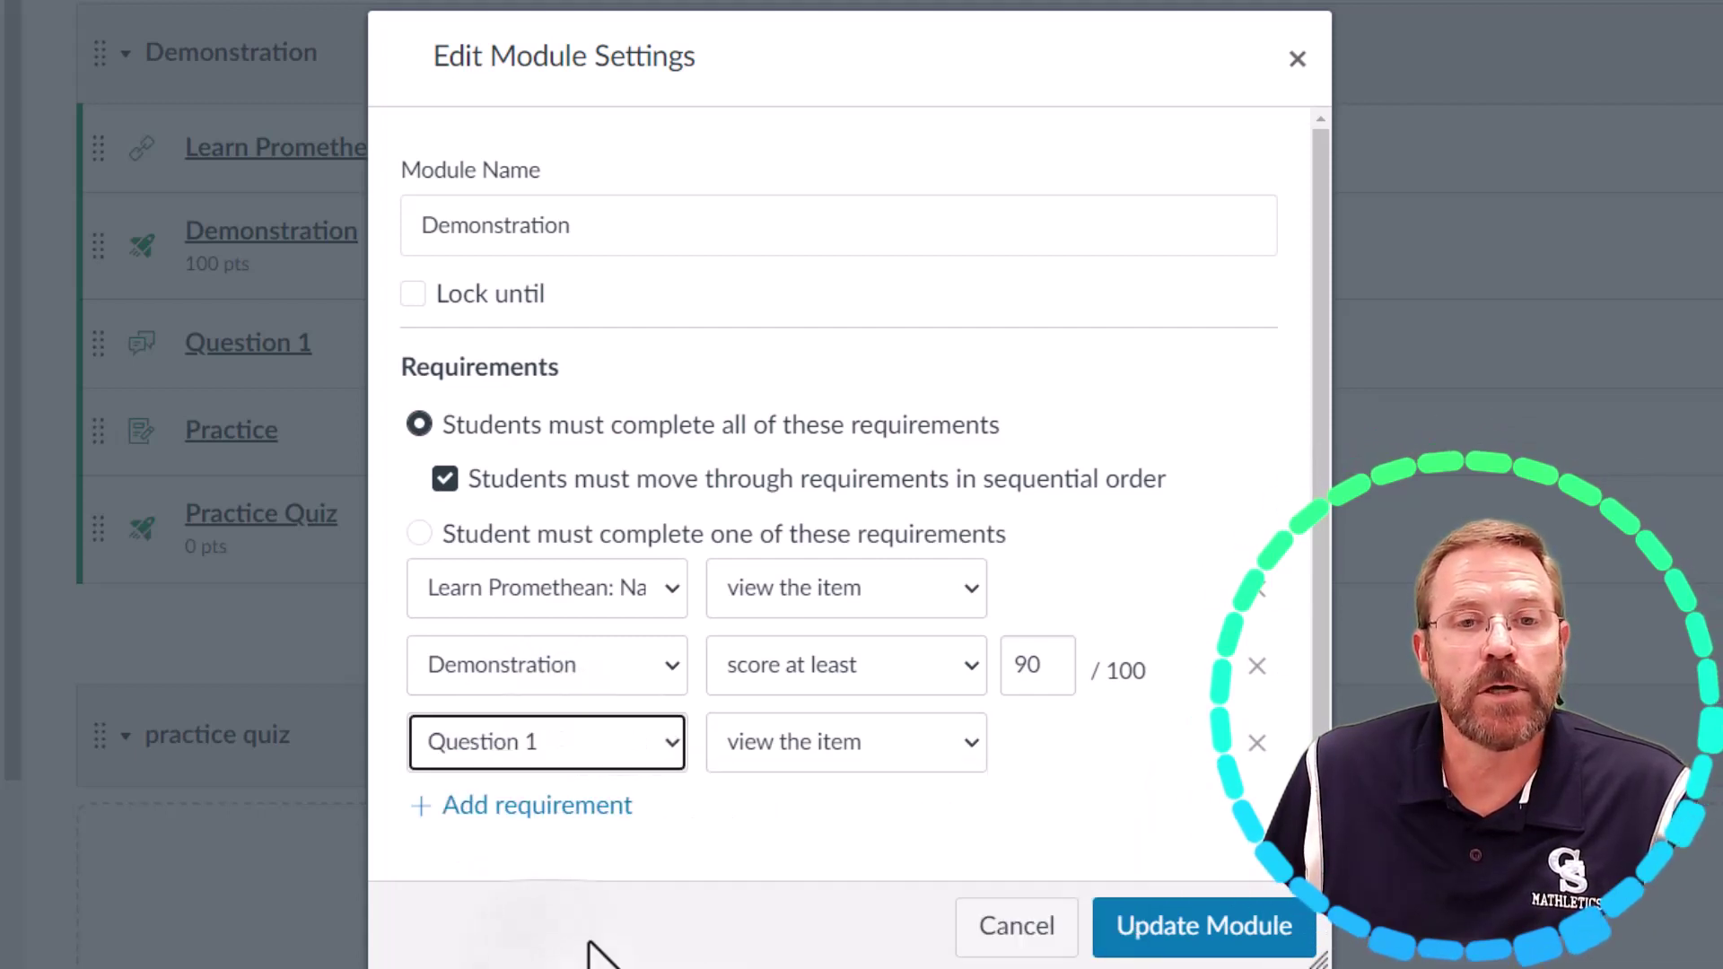
{"action": "left_click", "coordinate": [973, 745]}
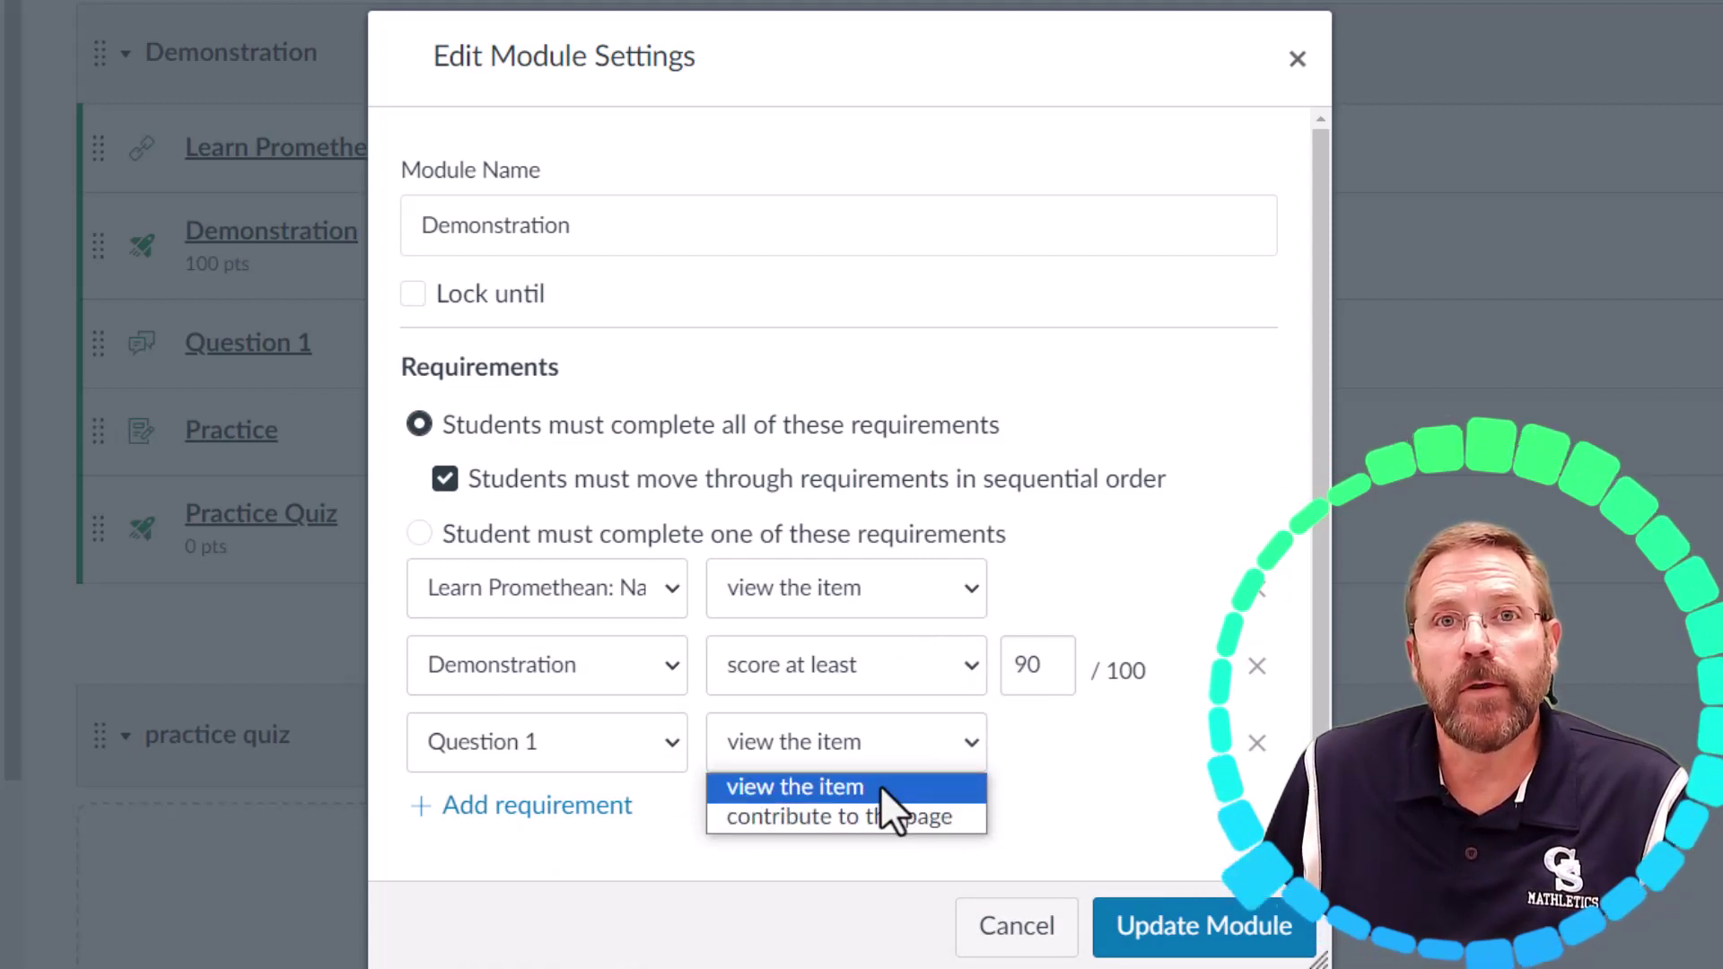
{"action": "left_click", "coordinate": [880, 816]}
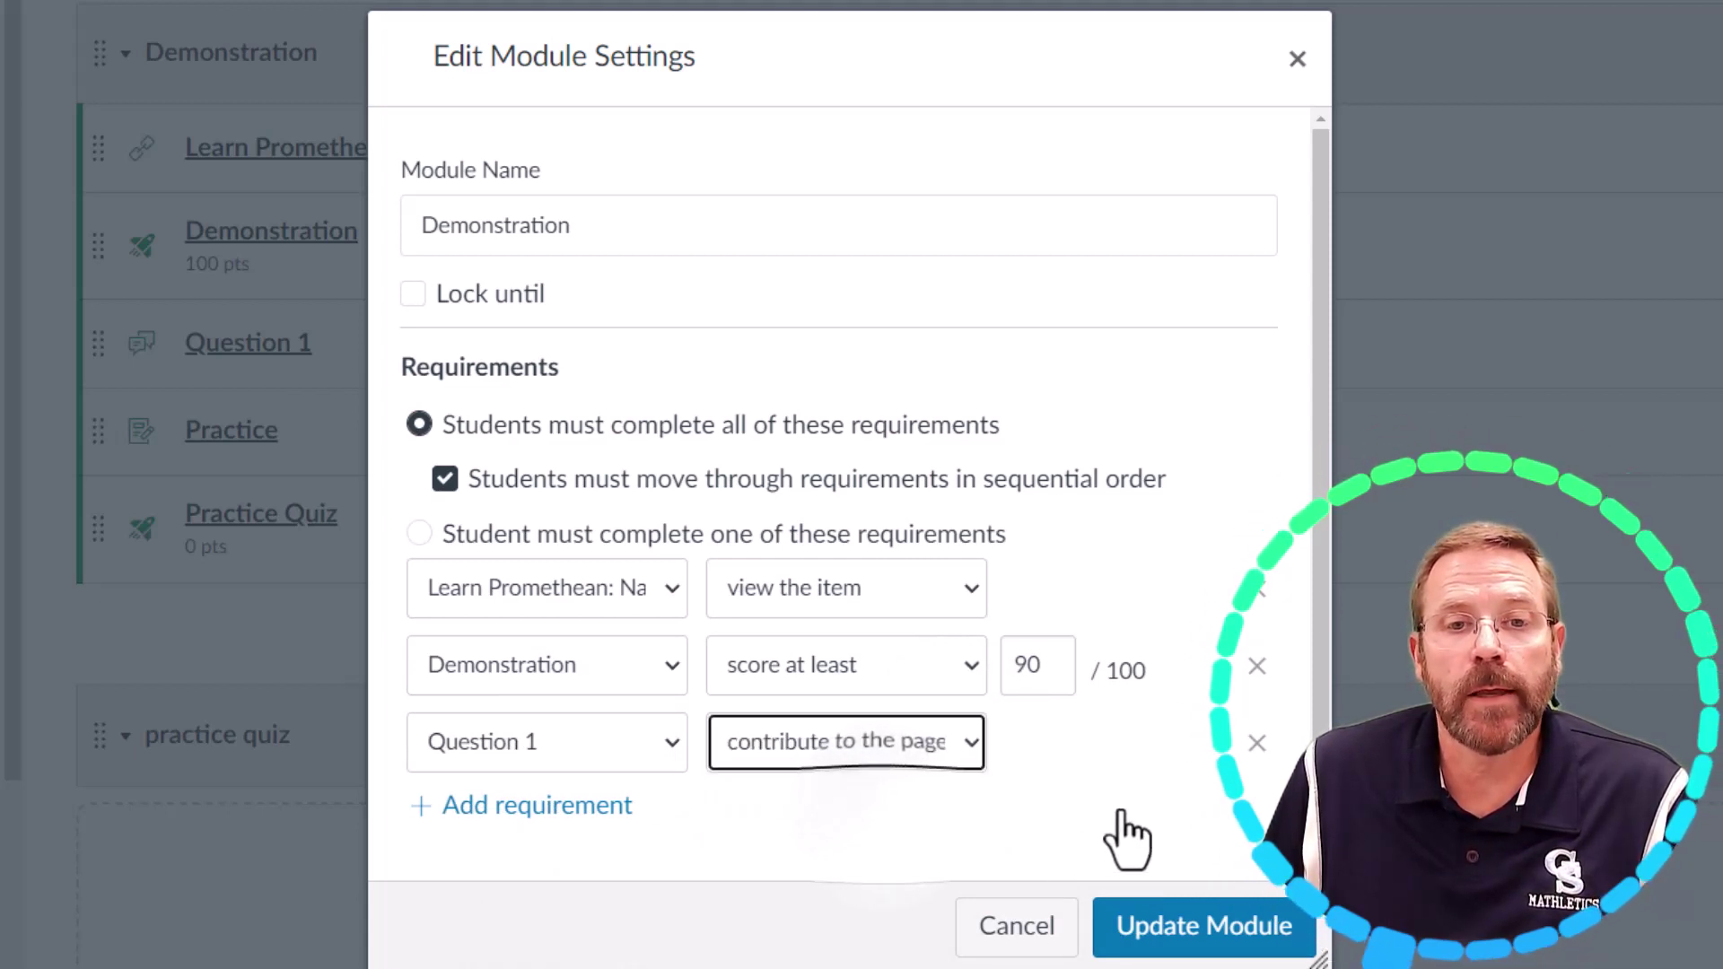
Add a fourth requirement to submit the Practice assignment.
{"action": "scroll", "coordinate": [1126, 839], "scroll_direction": "down", "scroll_amount": 1}
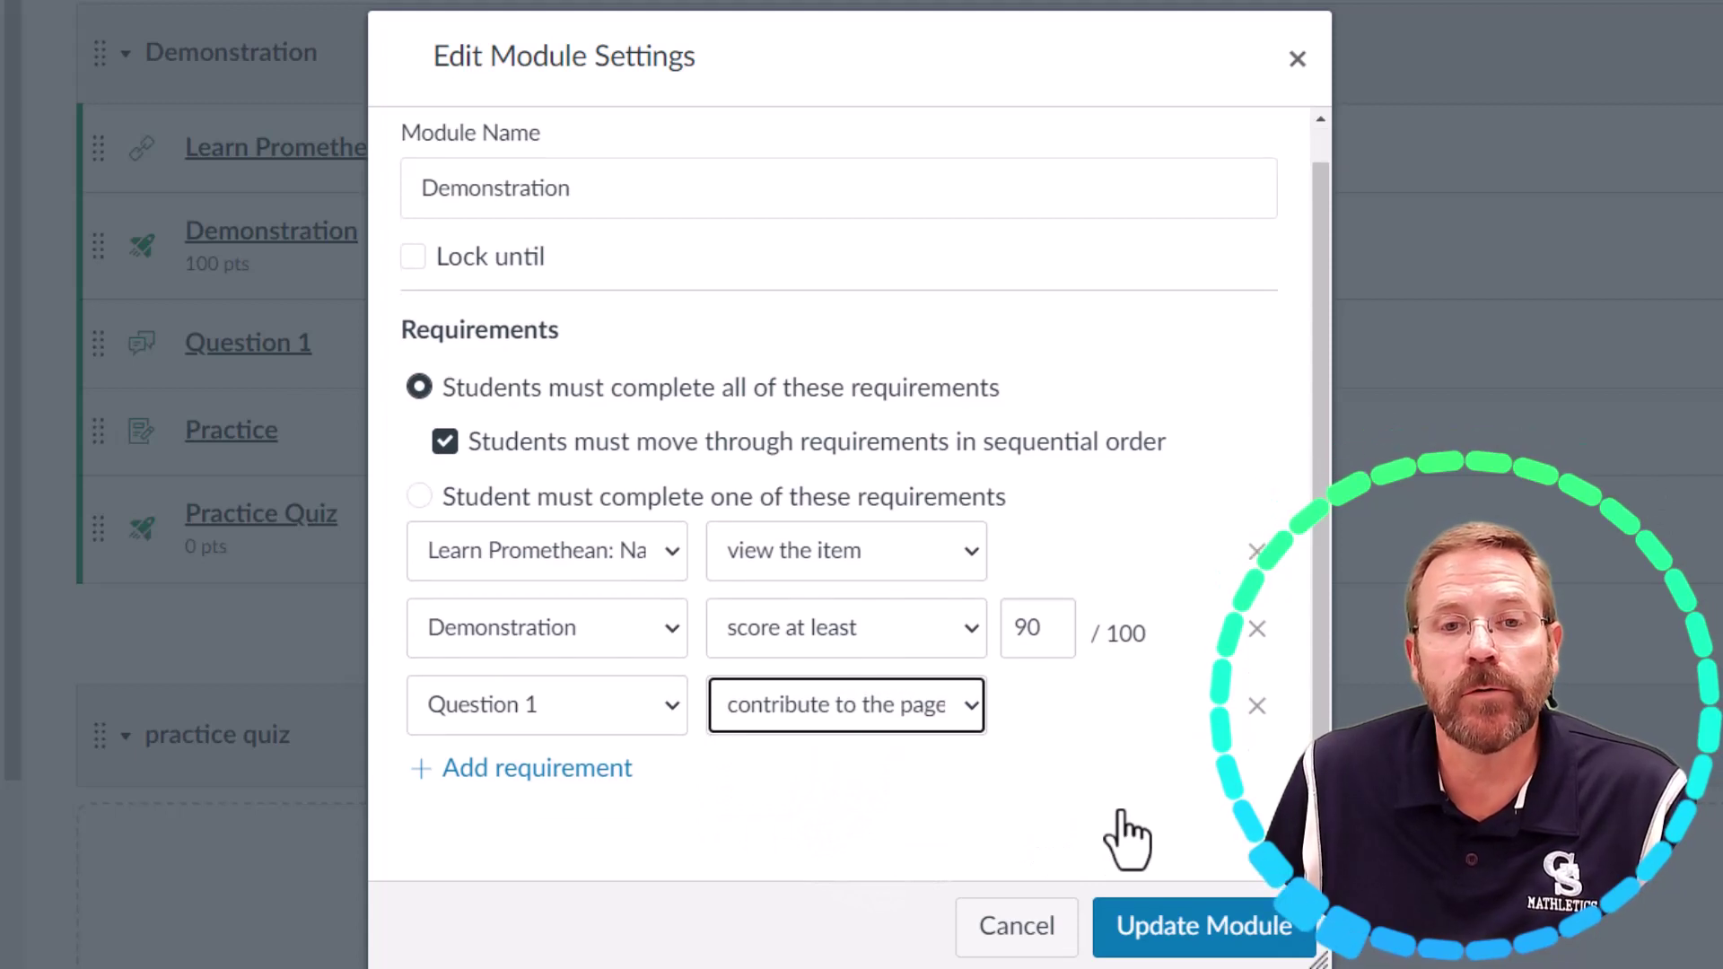
{"action": "left_click", "coordinate": [492, 769]}
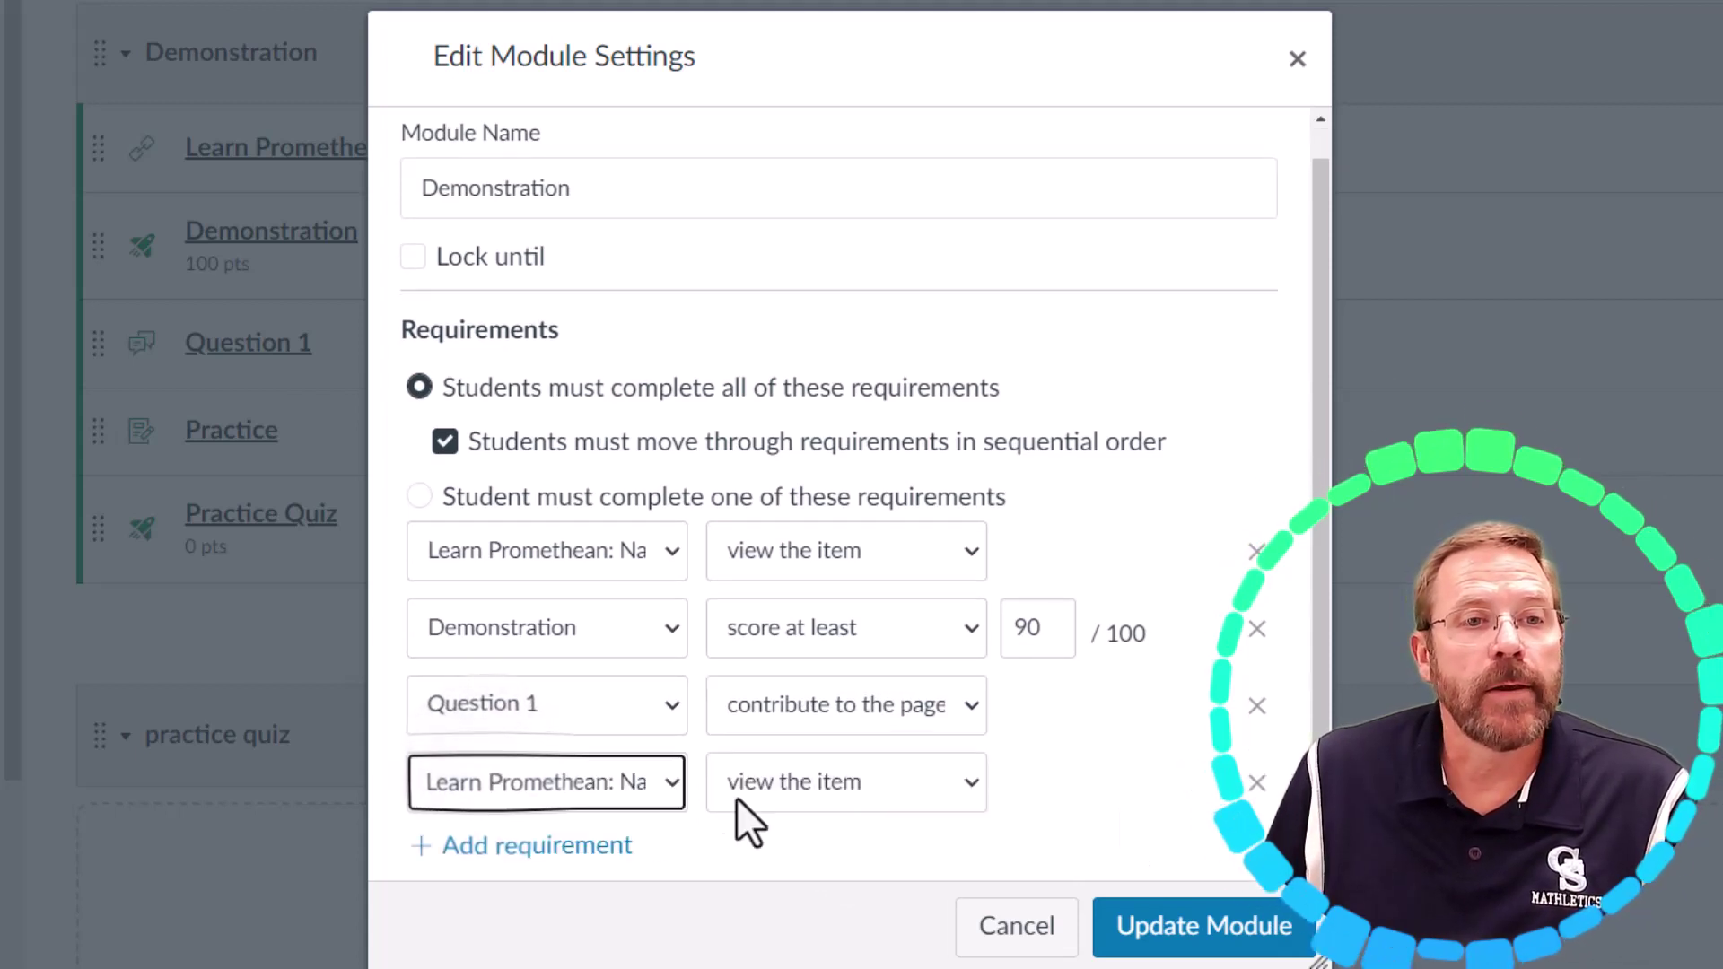
{"action": "left_click", "coordinate": [651, 784]}
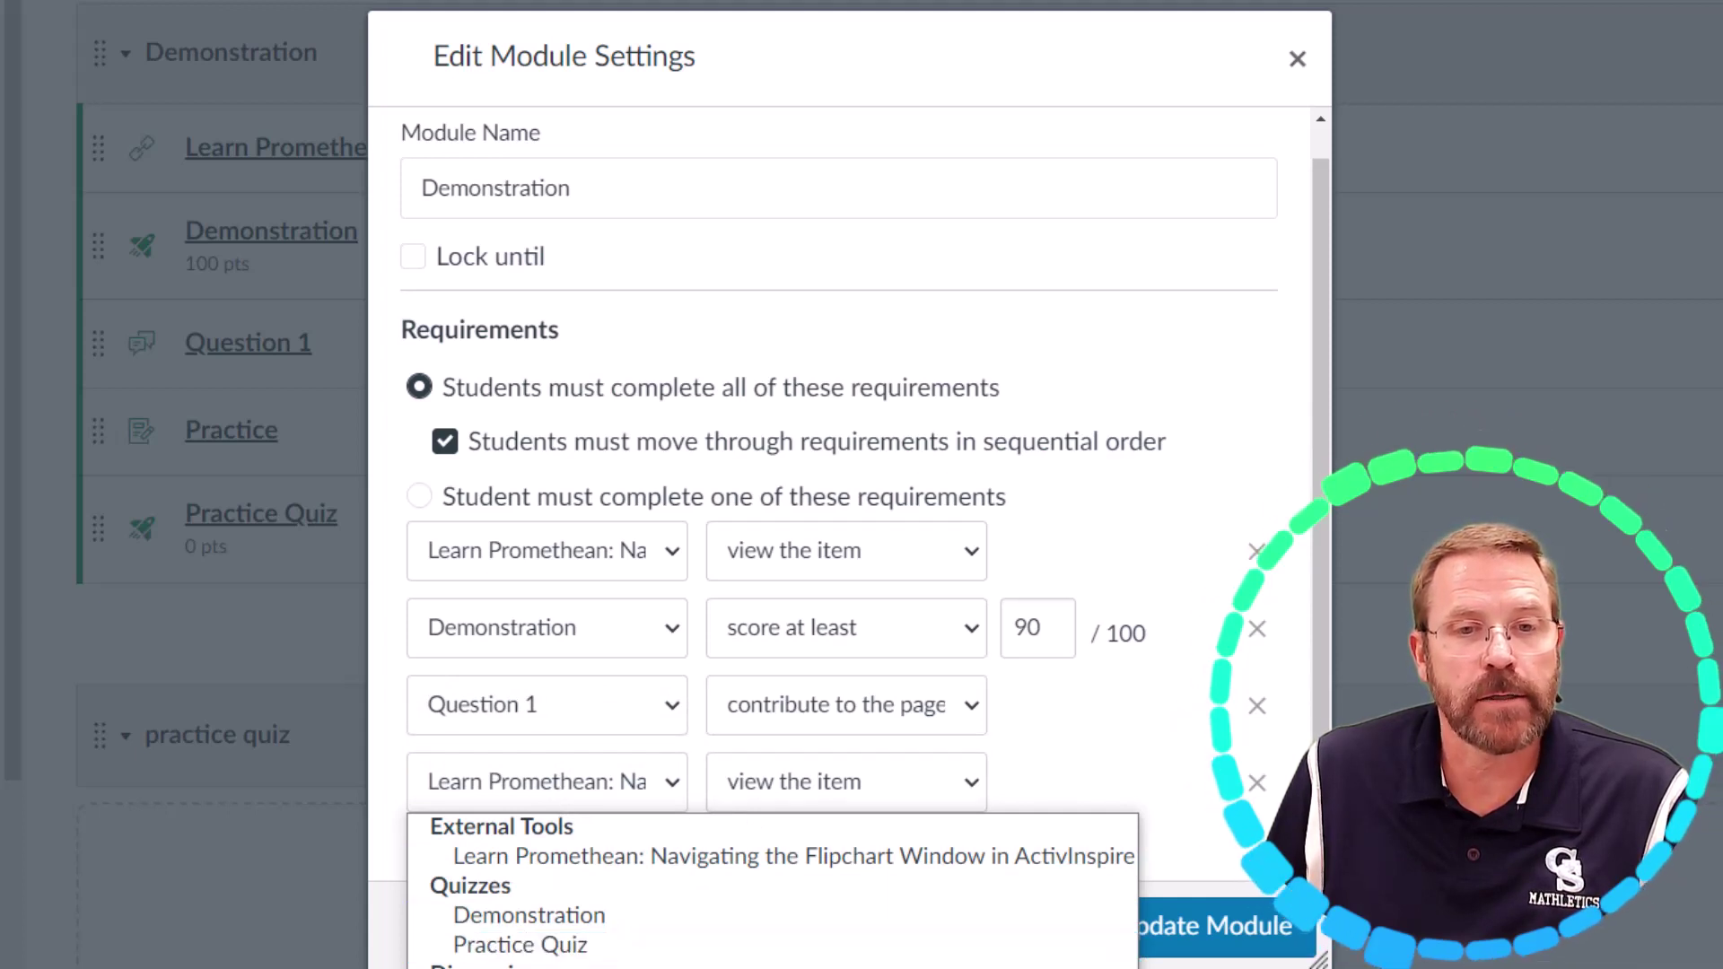
{"action": "left_click", "coordinate": [575, 968]}
{"action": "left_click", "coordinate": [957, 788]}
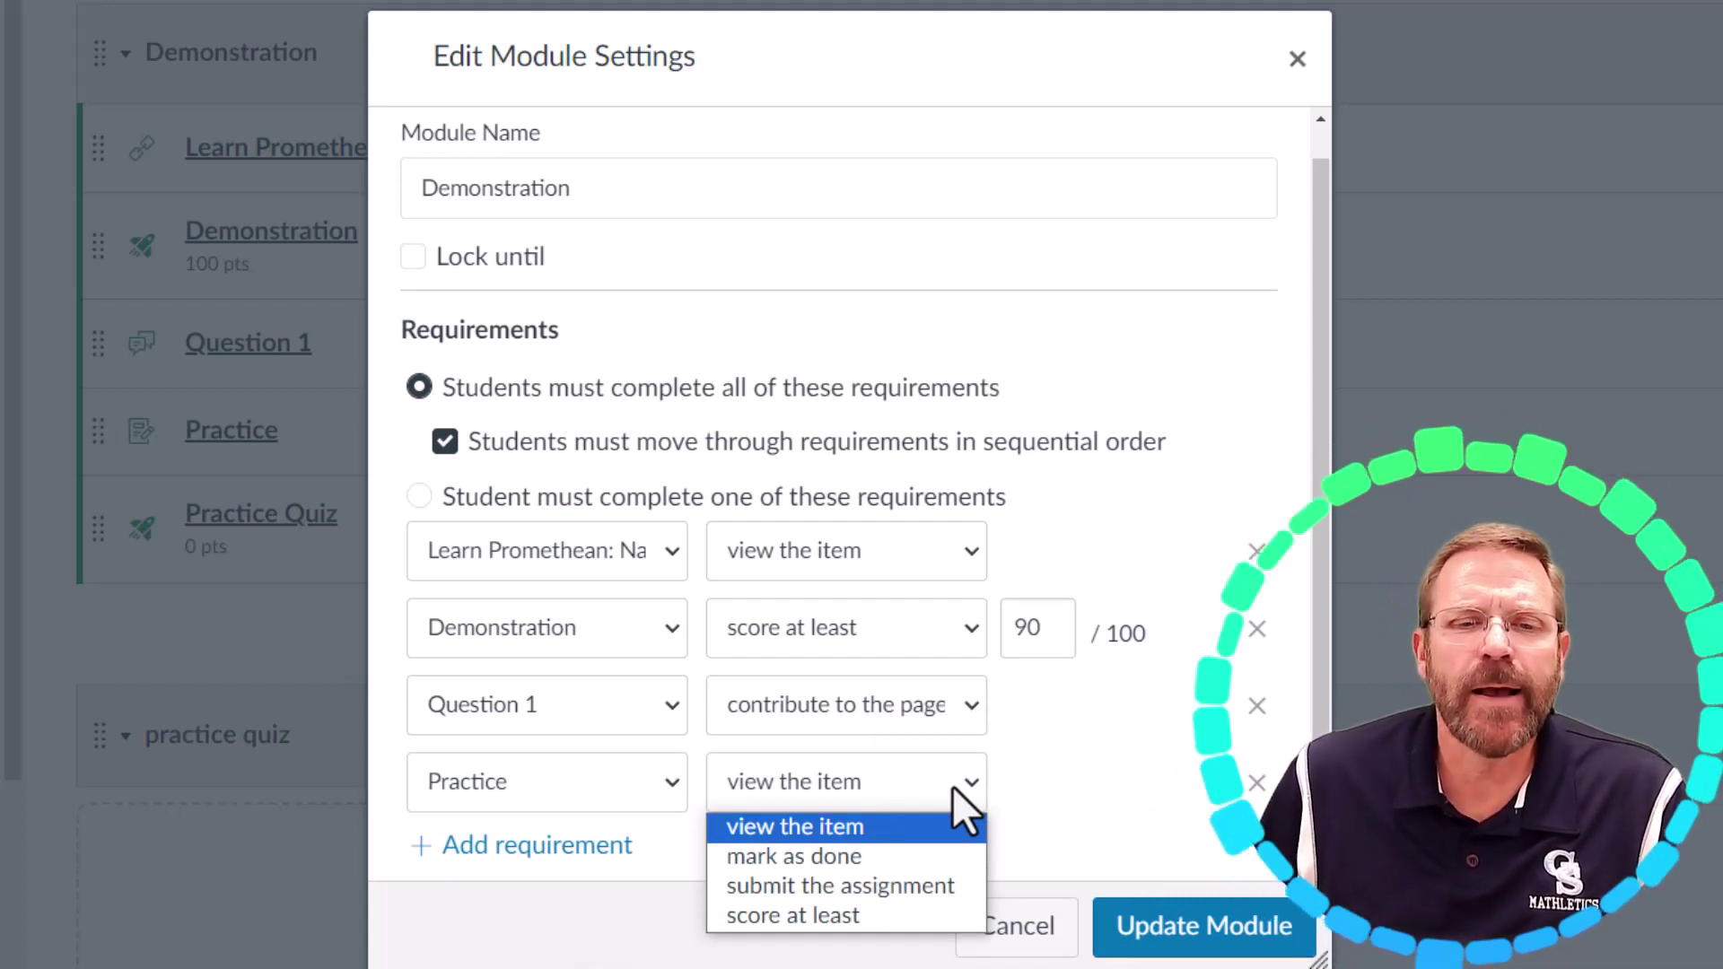
{"action": "left_click", "coordinate": [913, 887]}
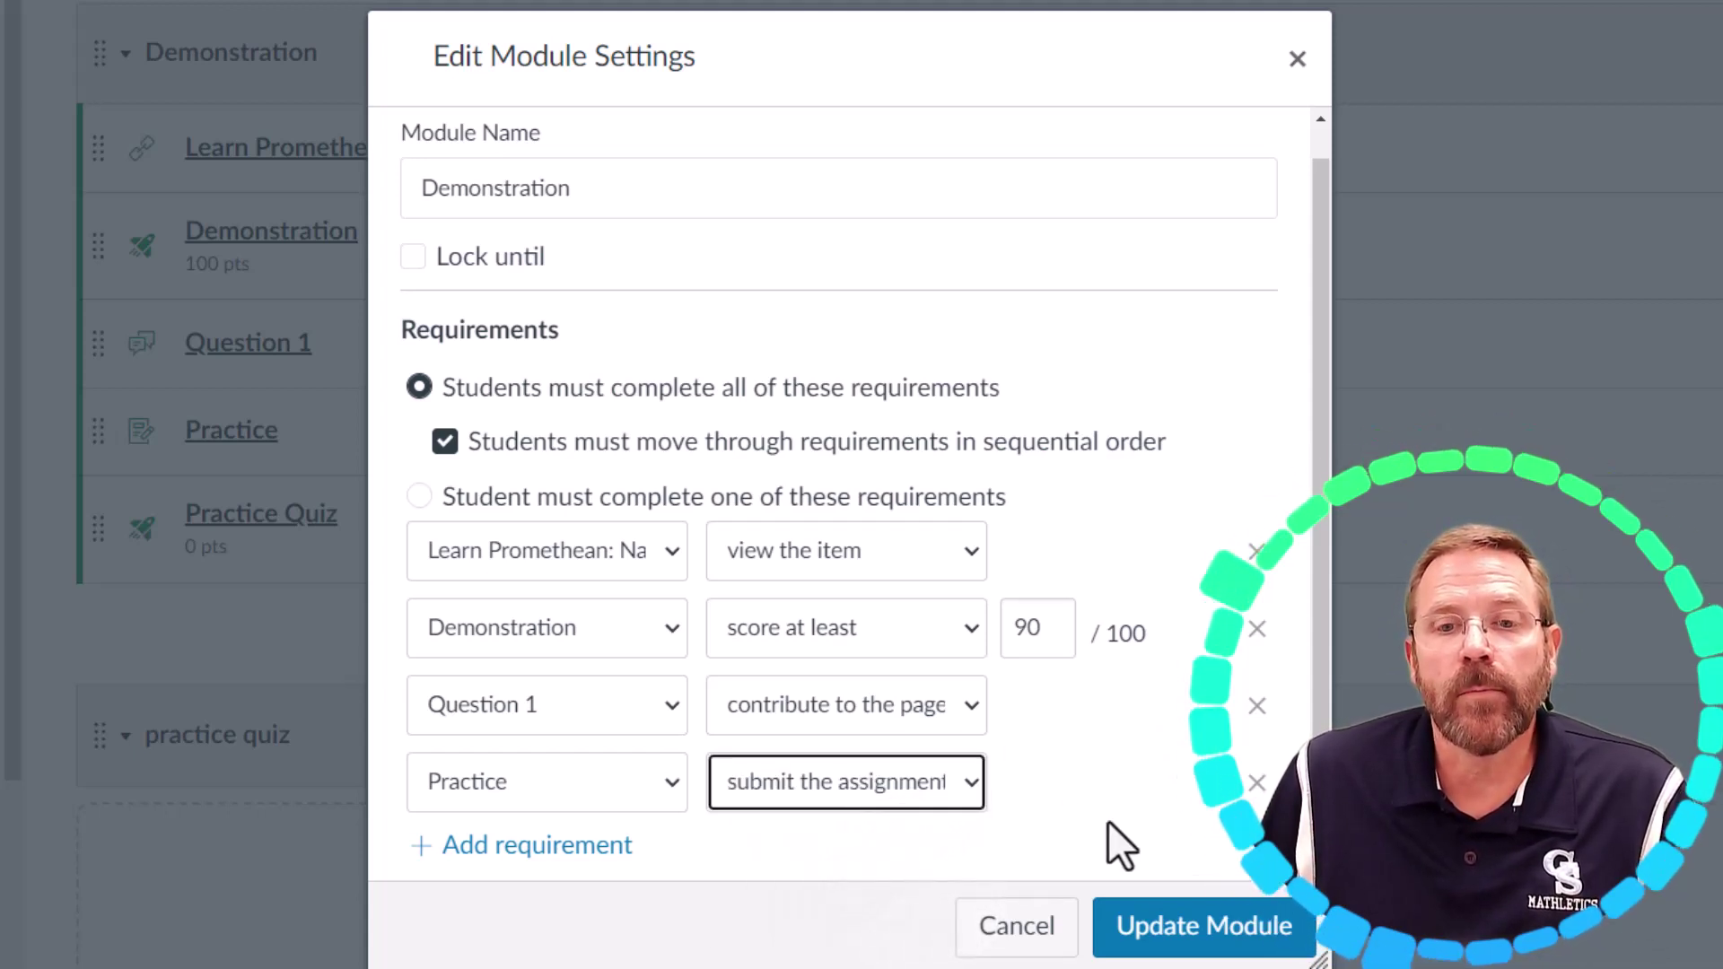
Add a fifth requirement row covering the Practice Quiz item.
{"action": "left_click", "coordinate": [507, 848]}
{"action": "left_click", "coordinate": [664, 859]}
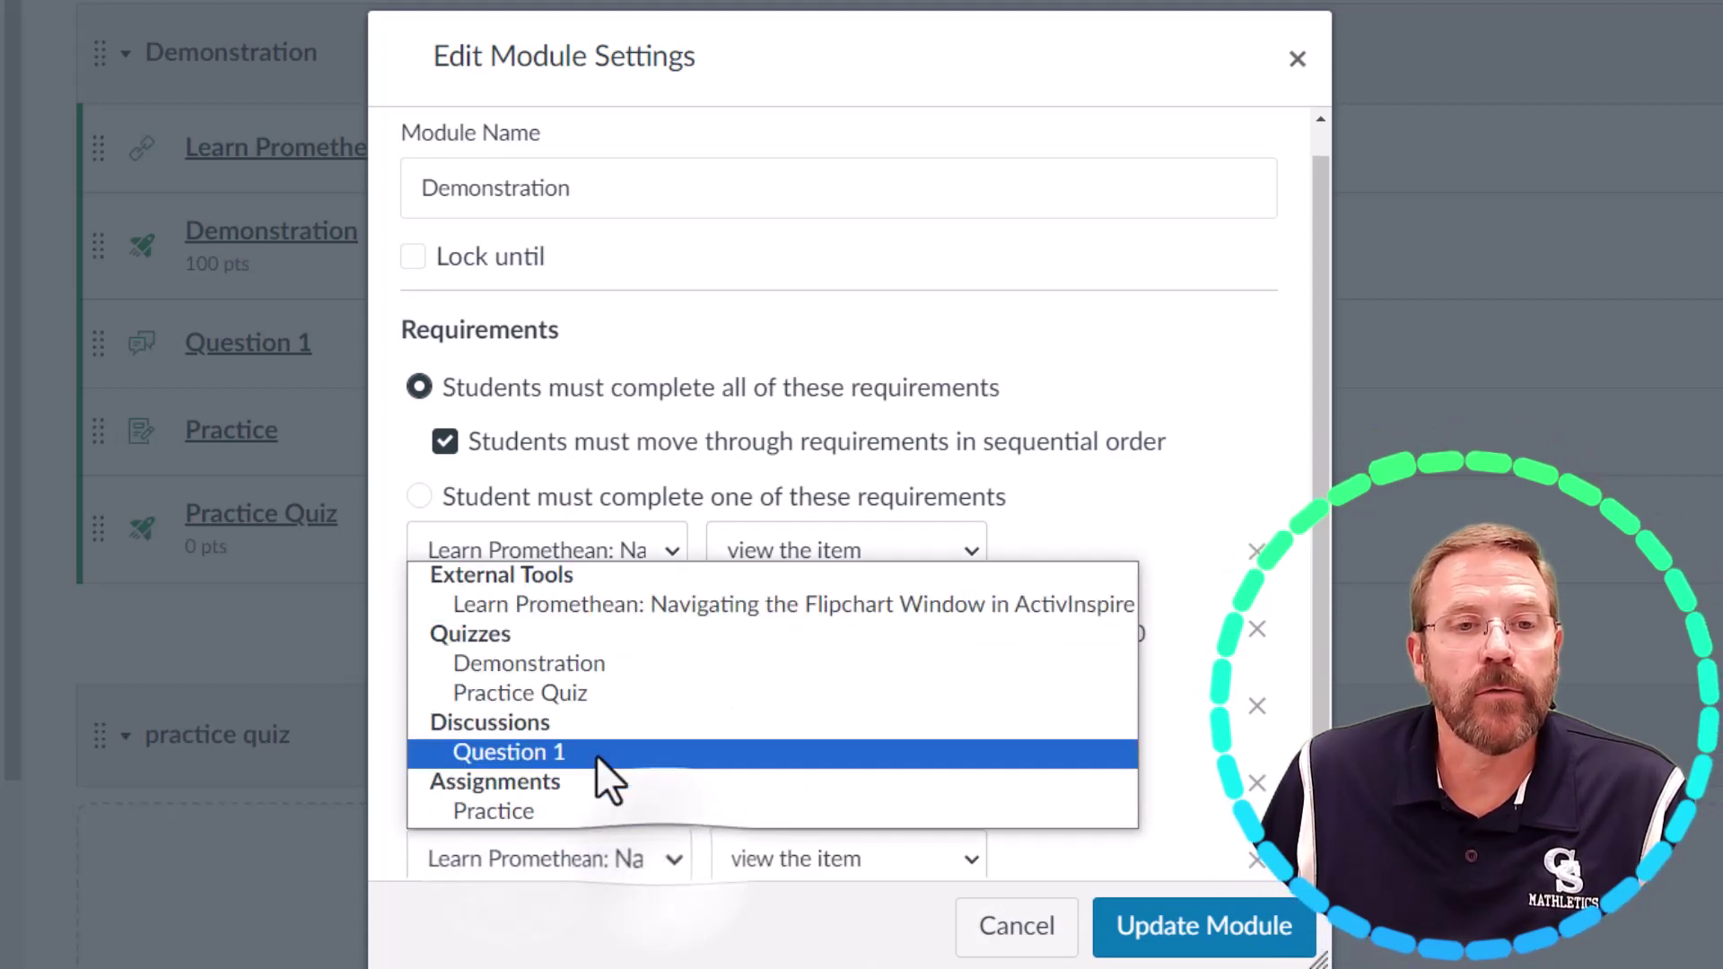
{"action": "left_click", "coordinate": [589, 692]}
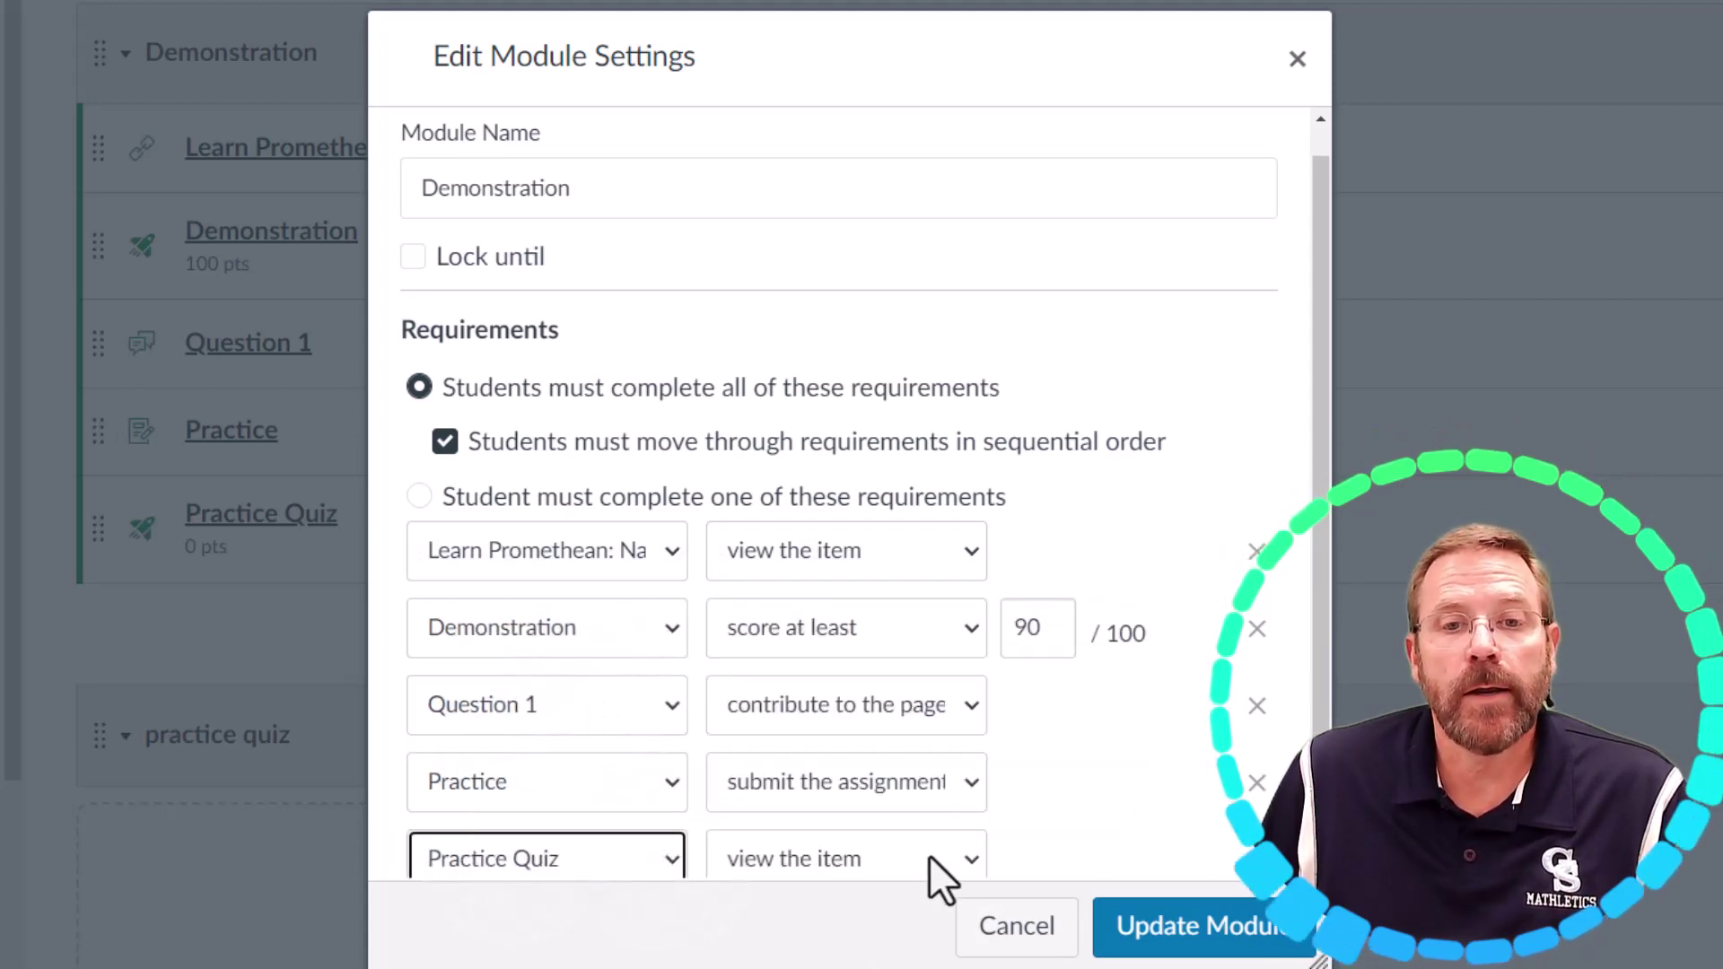
{"action": "left_click", "coordinate": [961, 857]}
{"action": "scroll", "coordinate": [998, 838], "scroll_direction": "down", "scroll_amount": 1}
{"action": "scroll", "coordinate": [998, 839], "scroll_direction": "down", "scroll_amount": 3}
{"action": "left_click", "coordinate": [960, 705]}
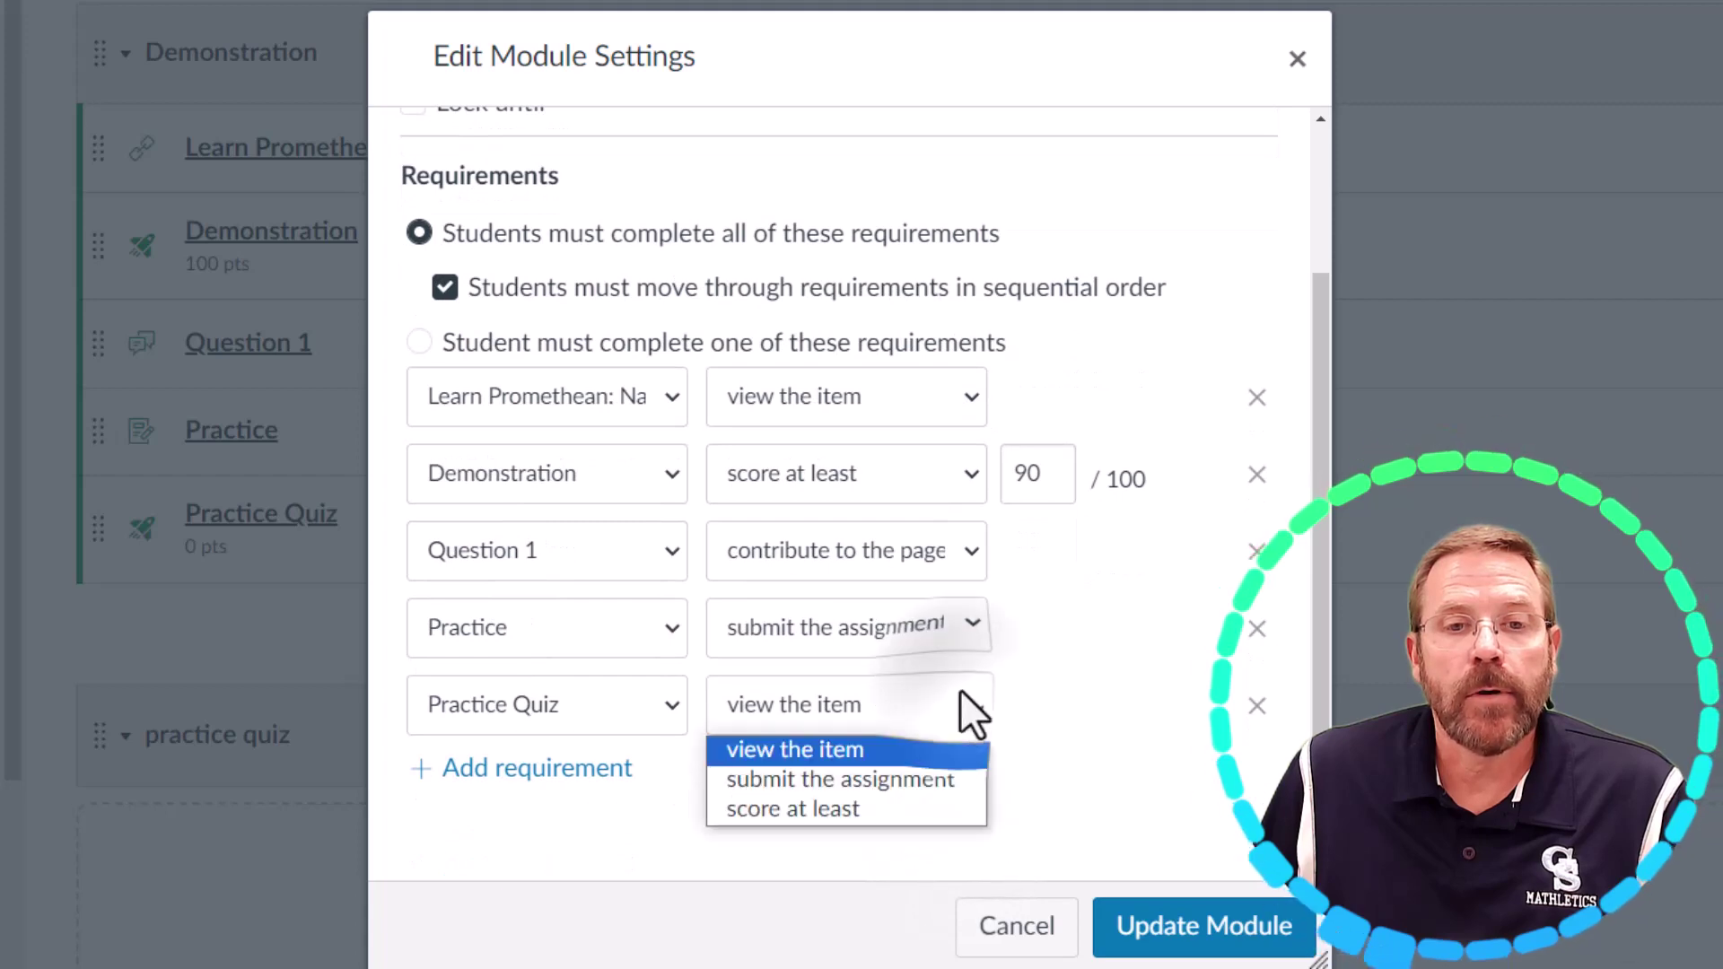
Require submitting the Practice Quiz, save the module, and continue without re-locking modules.
{"action": "left_click", "coordinate": [881, 782]}
{"action": "left_click", "coordinate": [1186, 929]}
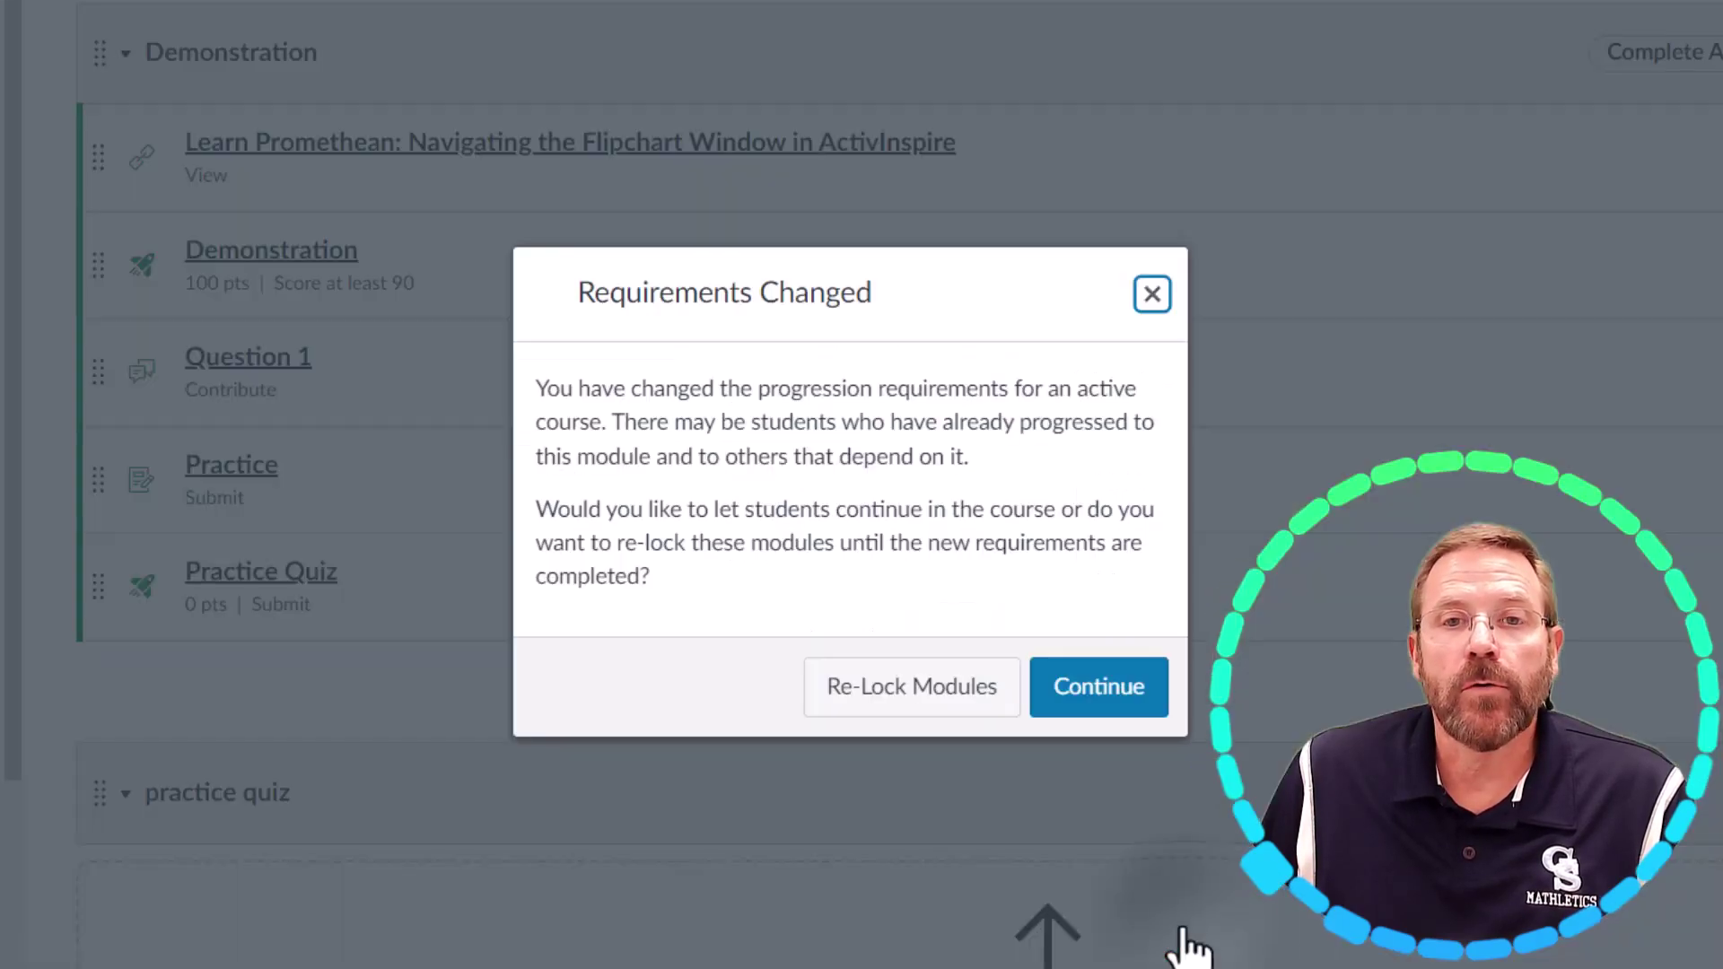
{"action": "left_click", "coordinate": [1107, 709]}
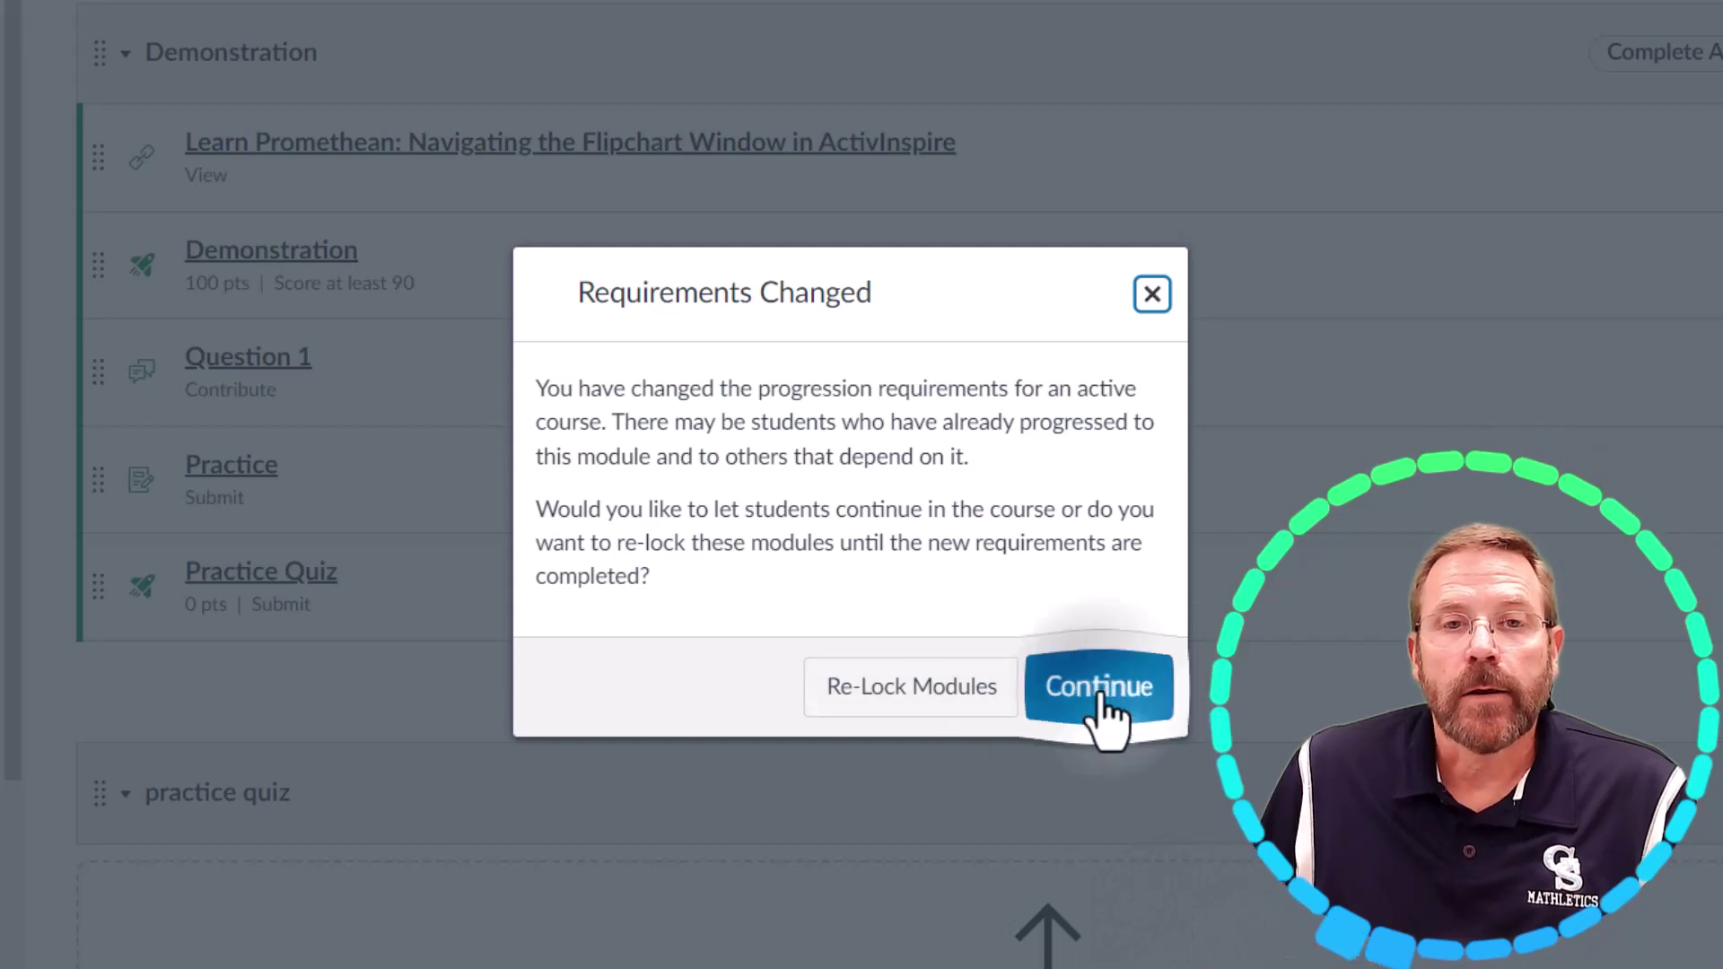